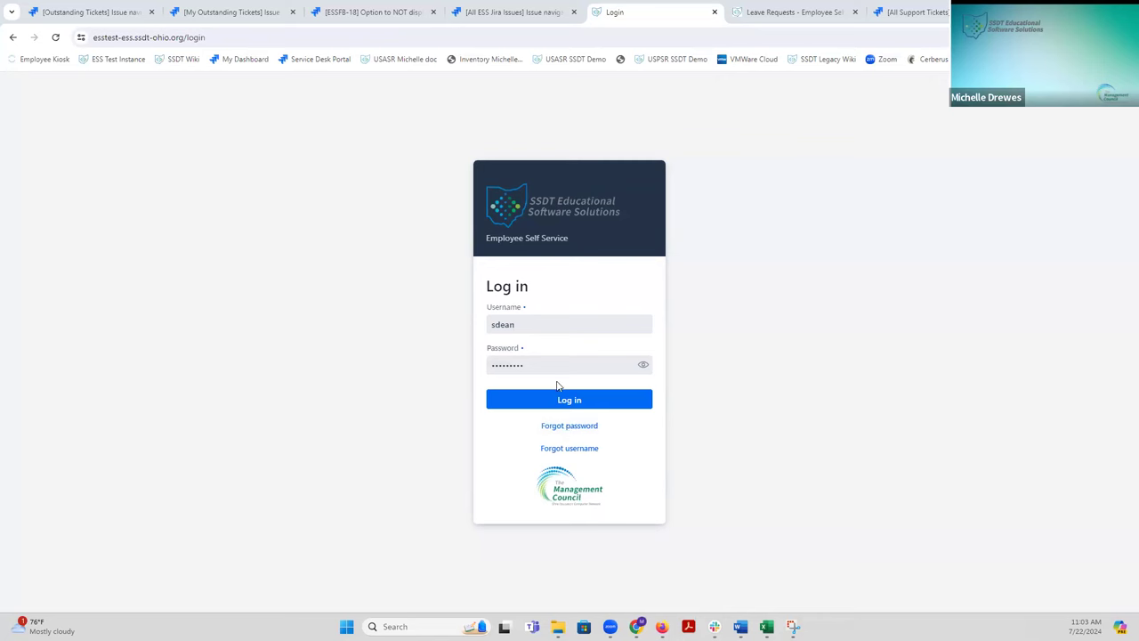
Step: Log in to Employee Self Service with the prefilled credentials and open the account's user profile
click(570, 402)
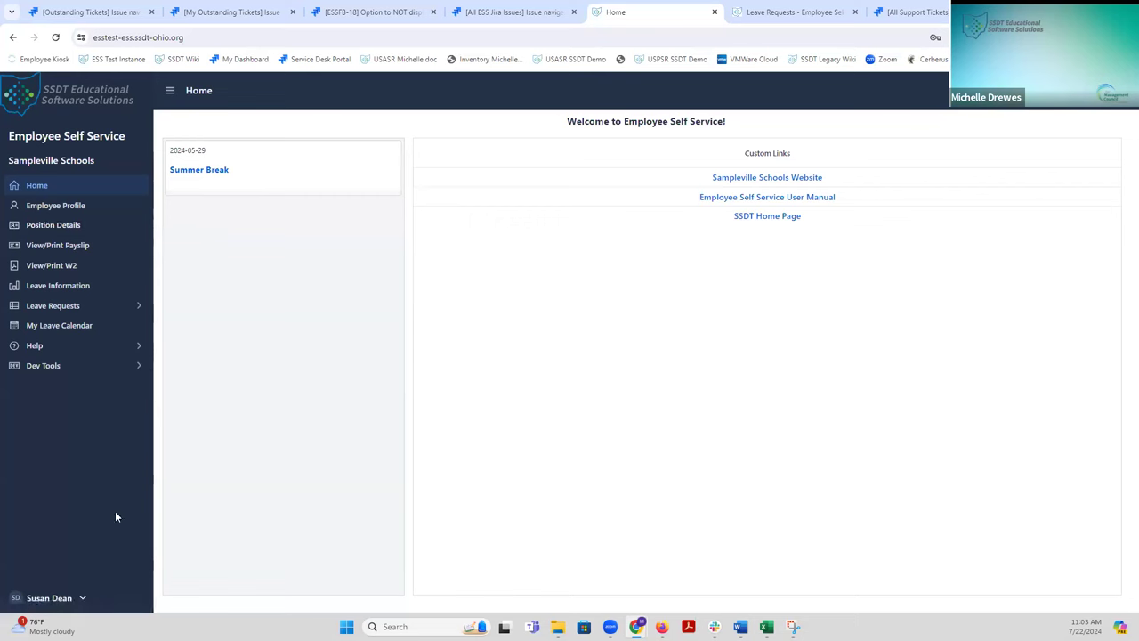
click(82, 599)
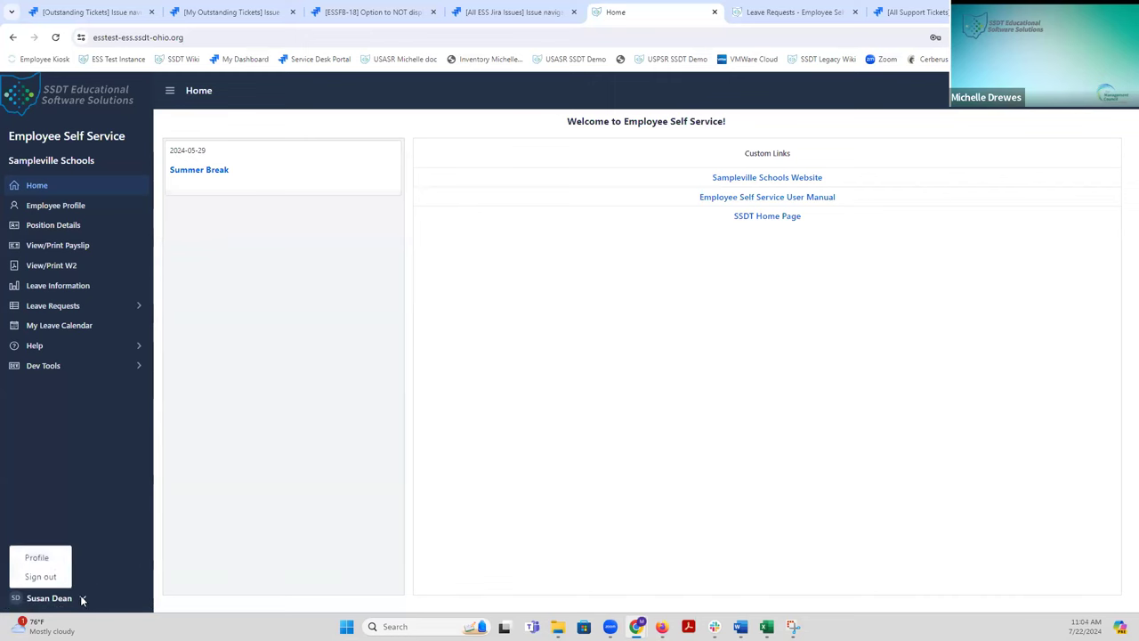
click(50, 558)
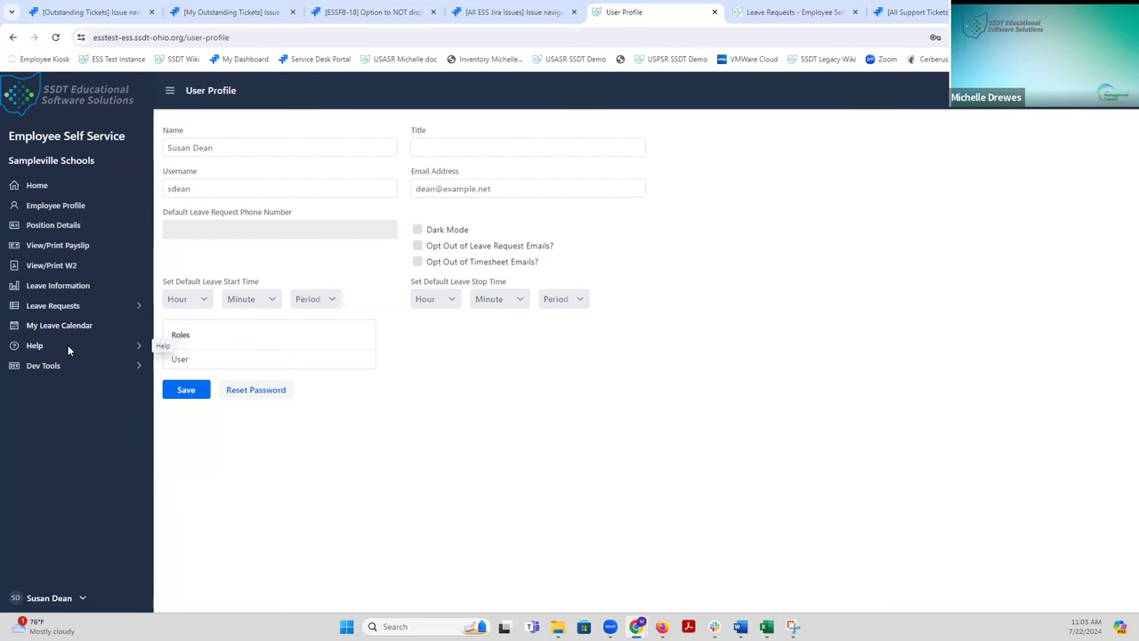
Step: Return to the home page, view the employee profile and start a new data change request from it
click(40, 186)
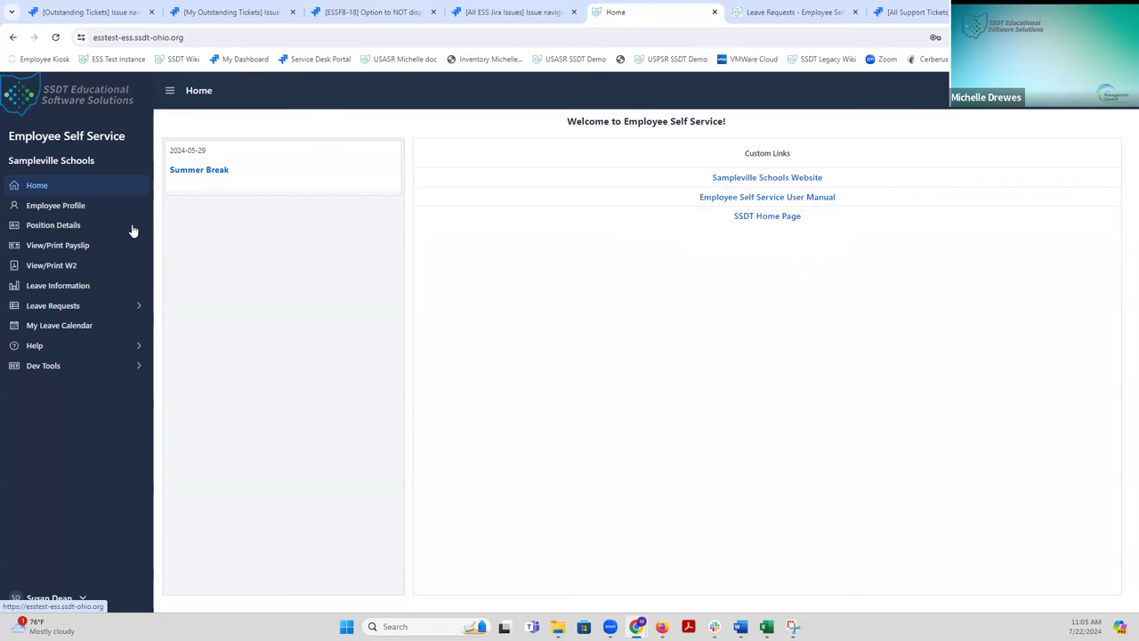
click(55, 206)
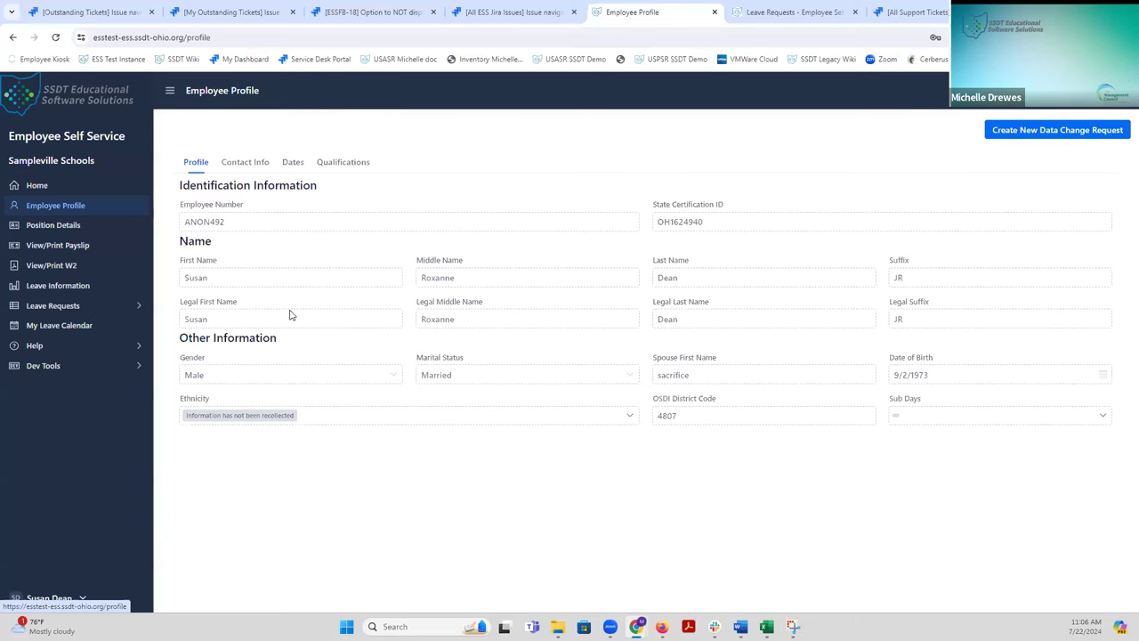
click(1010, 131)
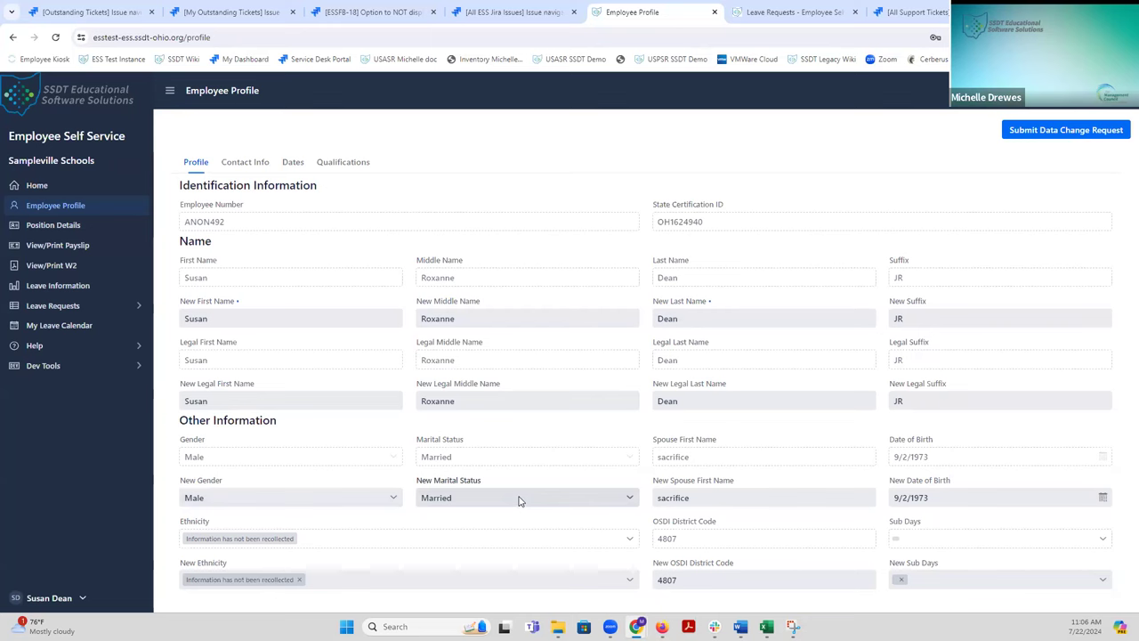
Step: Review the position details, collapsing the Cook position, and view the payslip and W2 lists
click(49, 226)
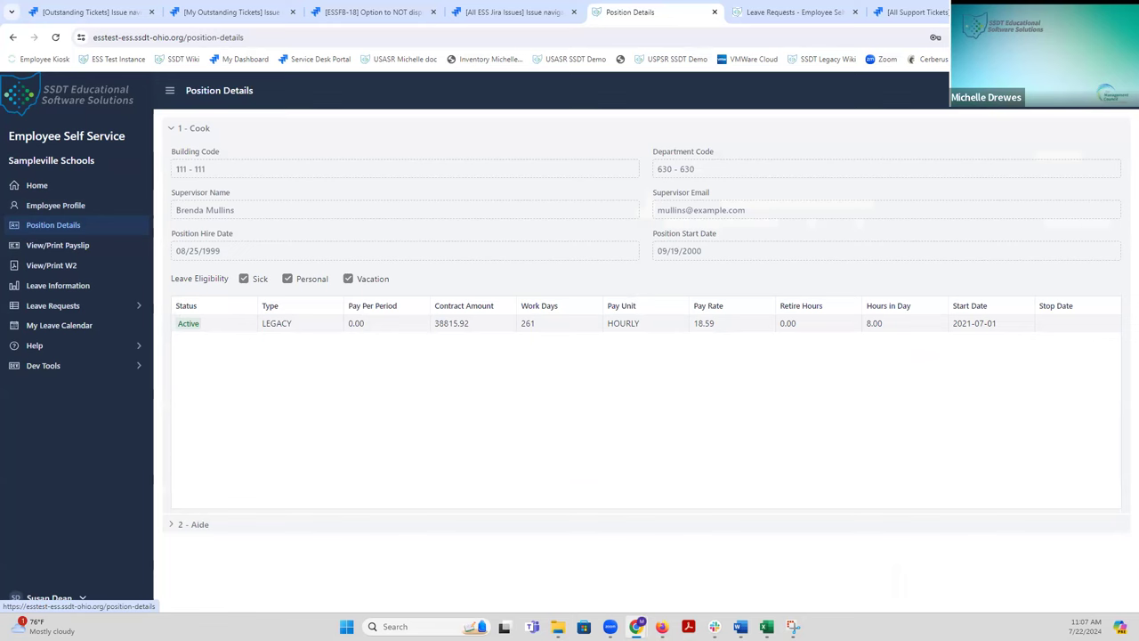
click(172, 130)
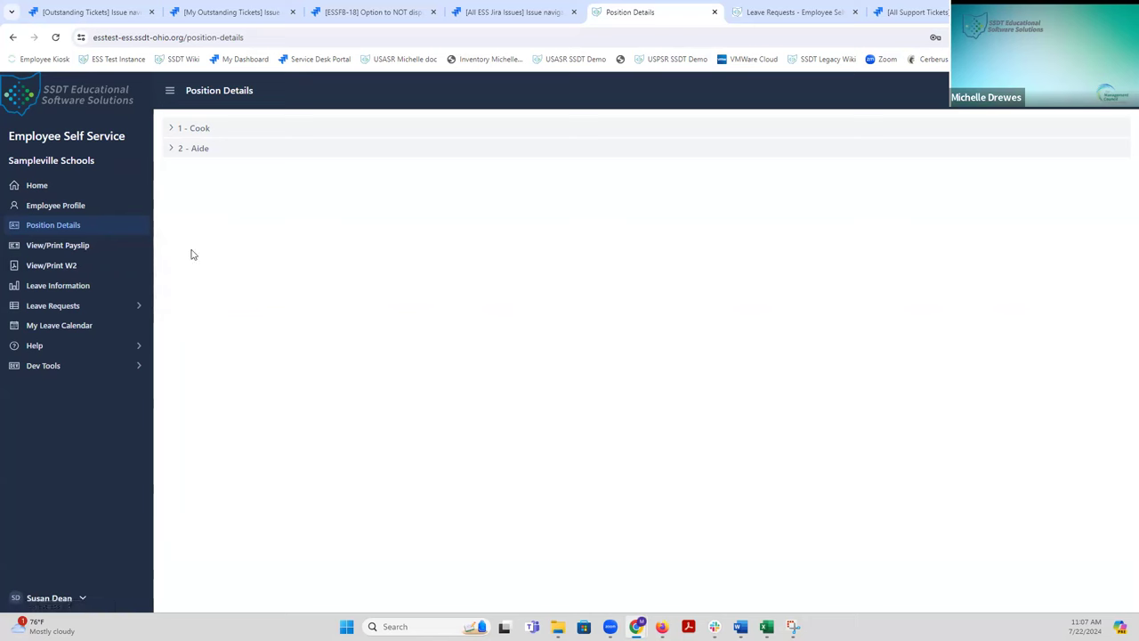
click(66, 250)
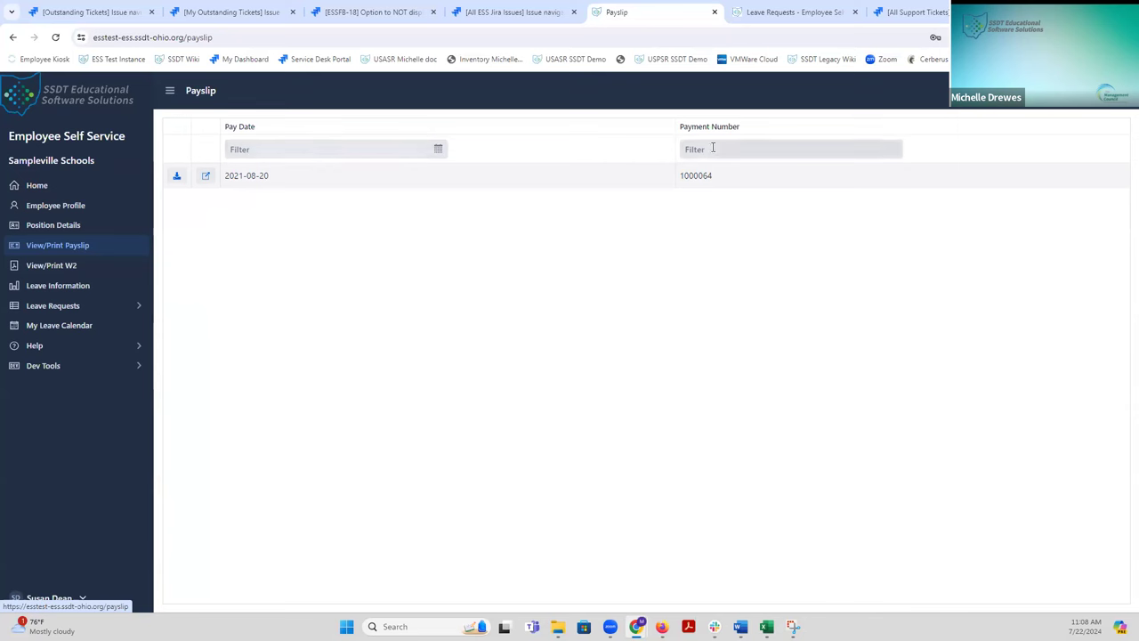
click(48, 269)
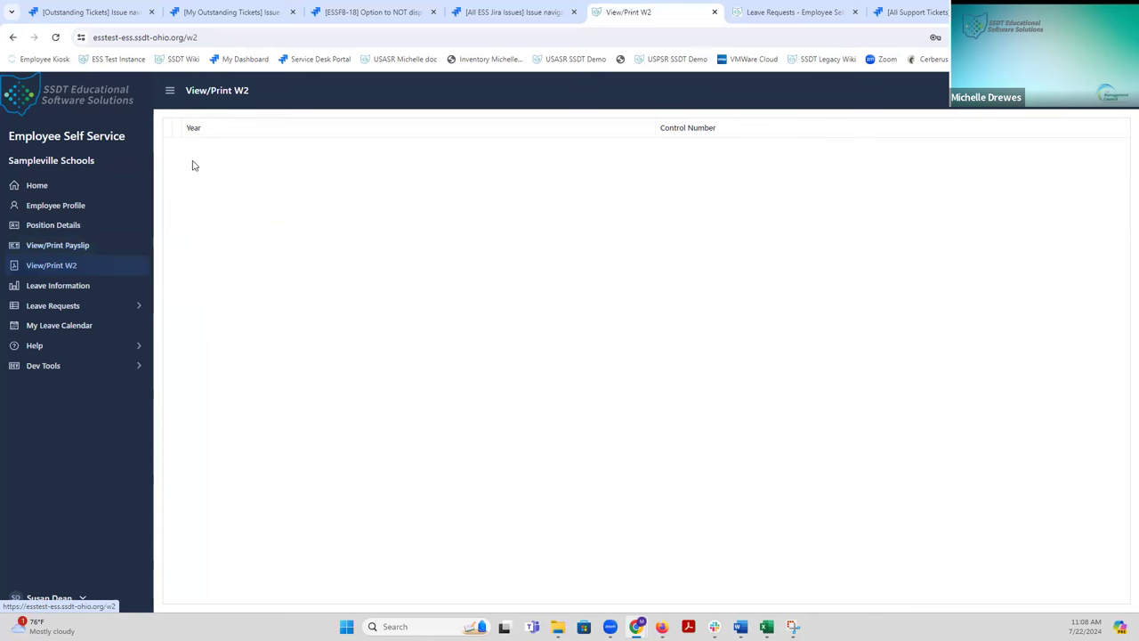
Step: Review the employee's leave balances, absences and accumulations in the leave information
click(70, 286)
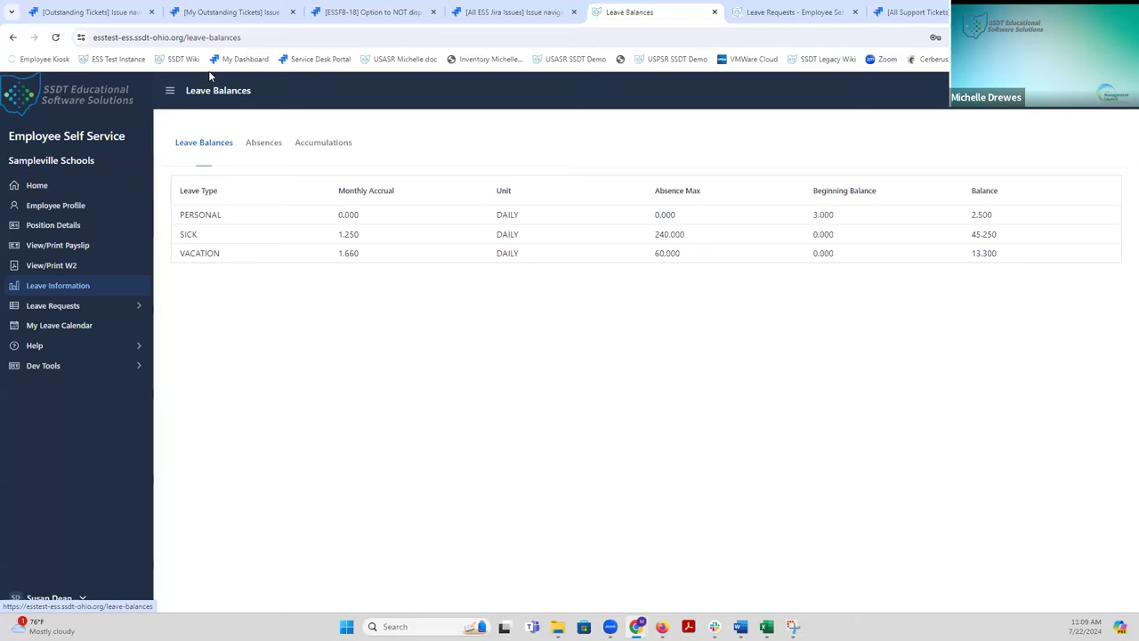
click(269, 147)
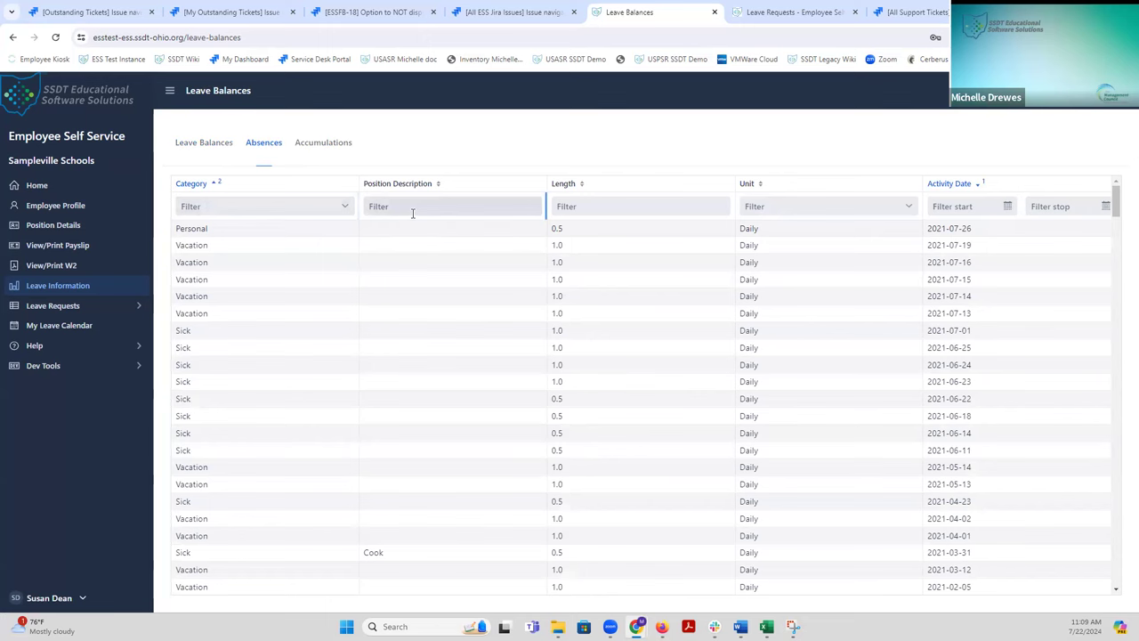
click(334, 147)
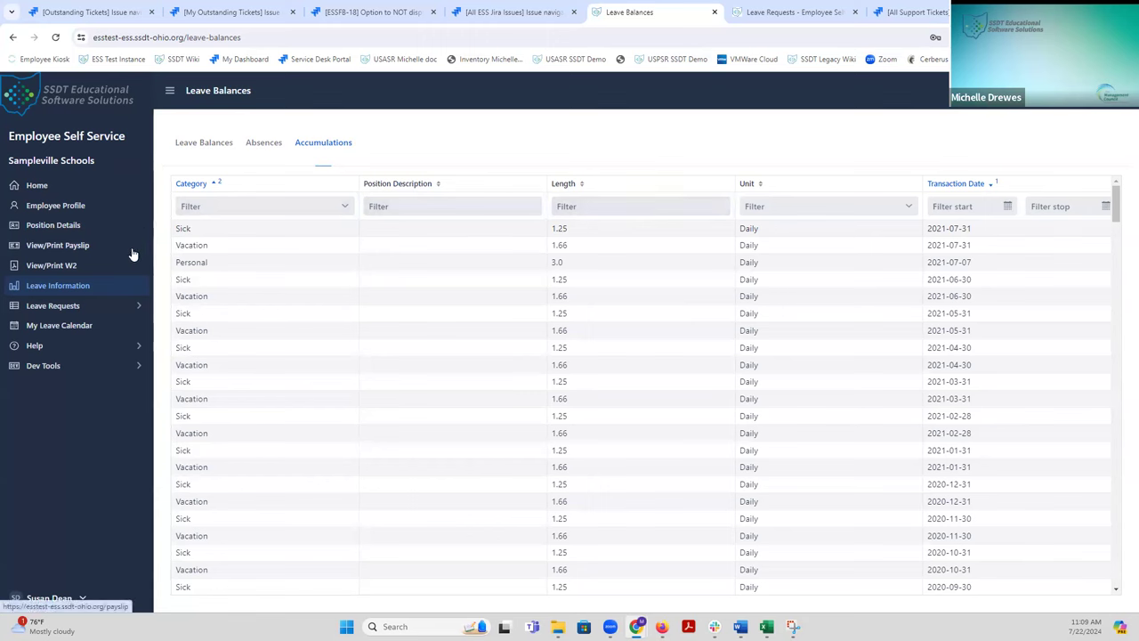
Step: Show the leave request options and open the form for creating a new leave request
click(54, 306)
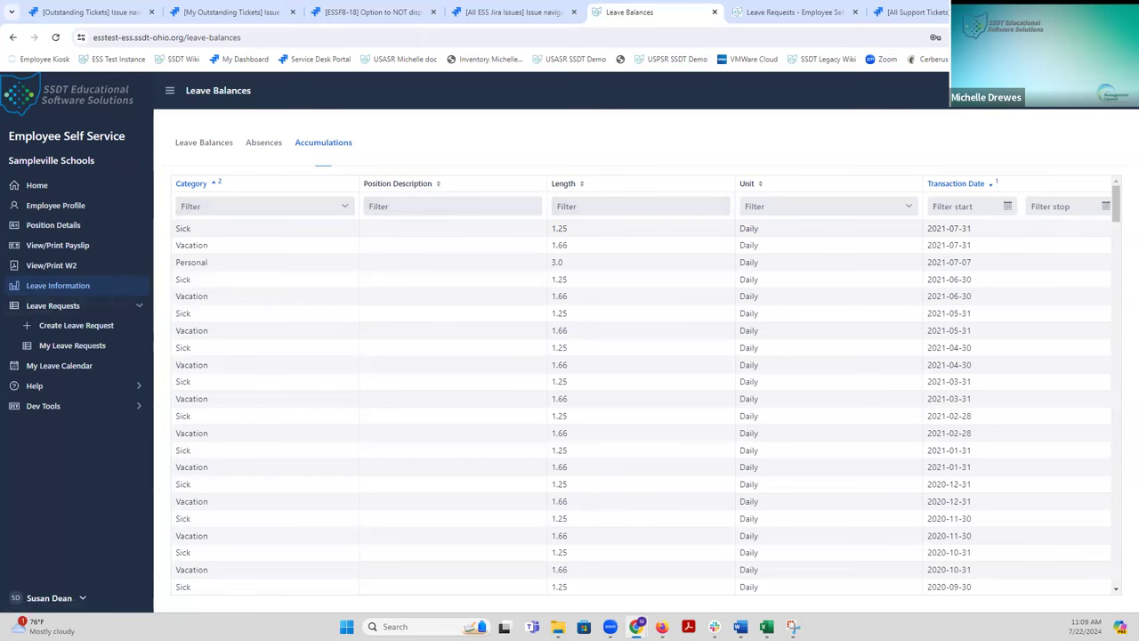
click(49, 305)
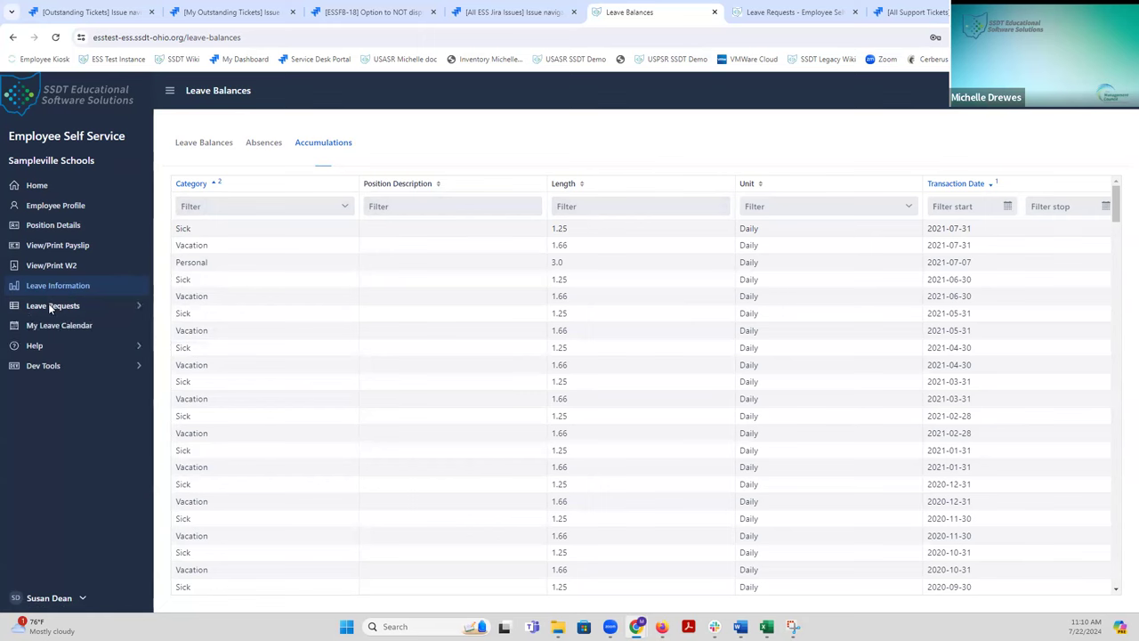
click(139, 306)
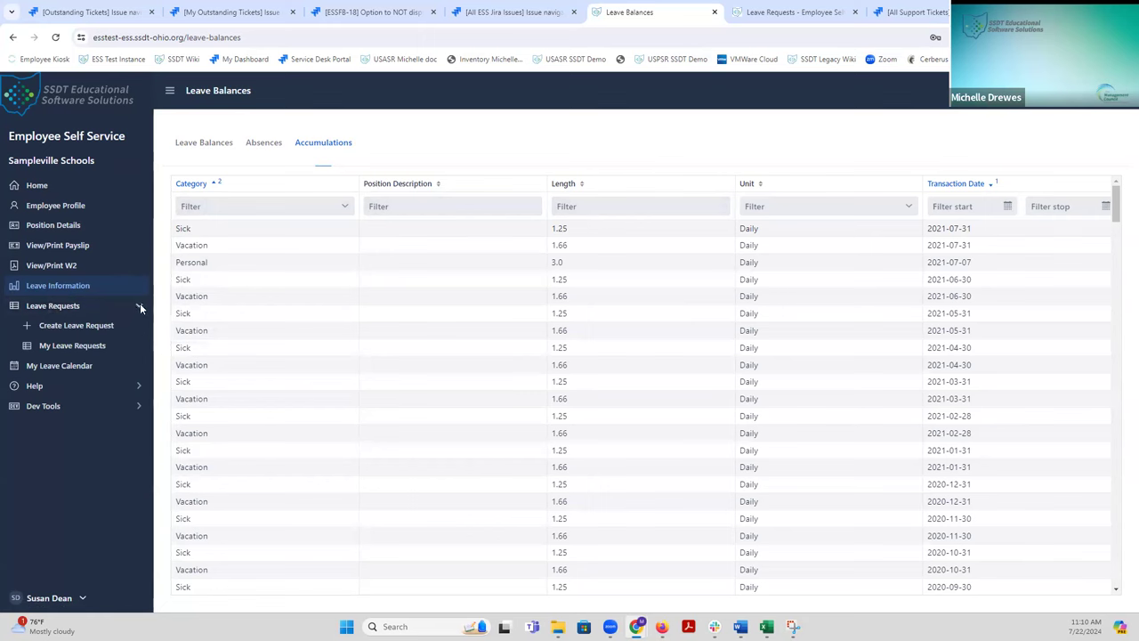
click(75, 327)
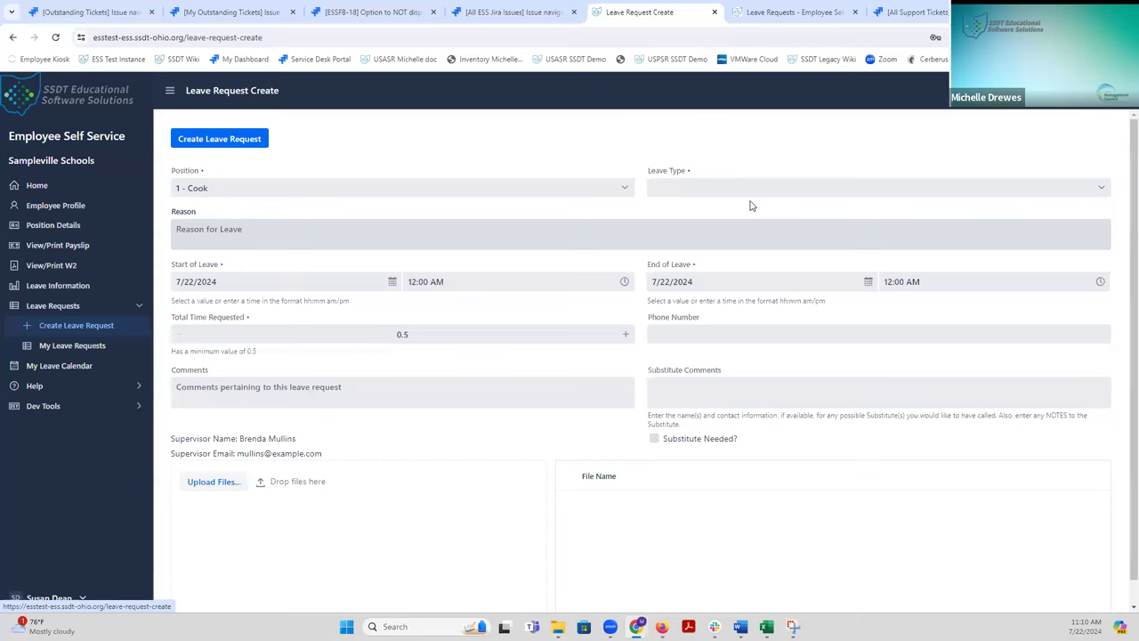
Step: Set the leave type to Sick and show the available leave type sub categories
click(706, 188)
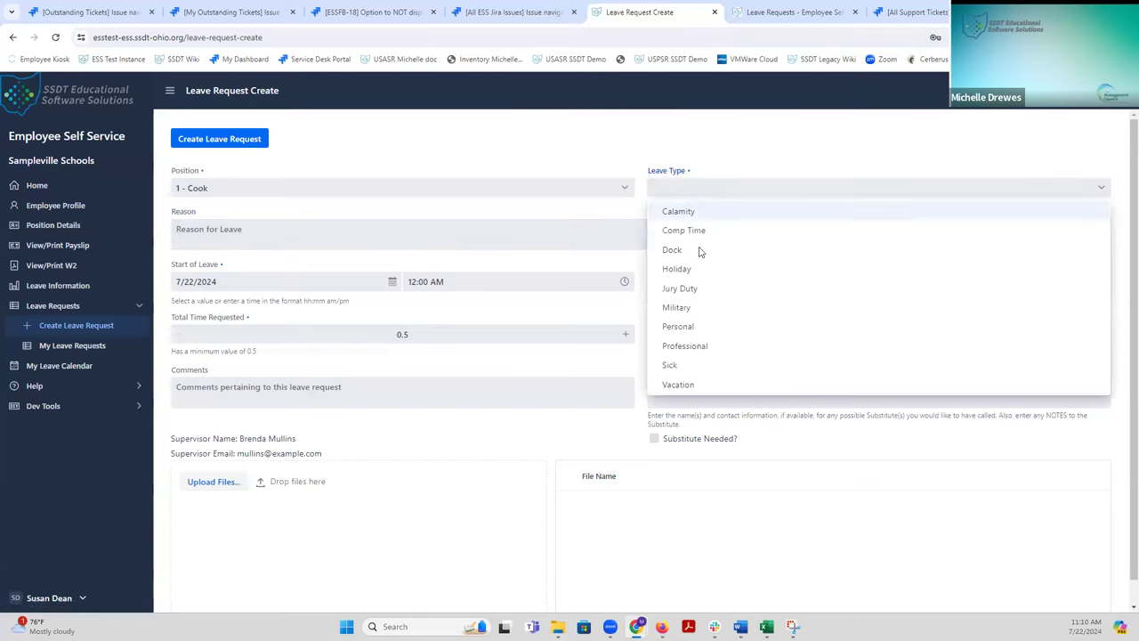
click(672, 372)
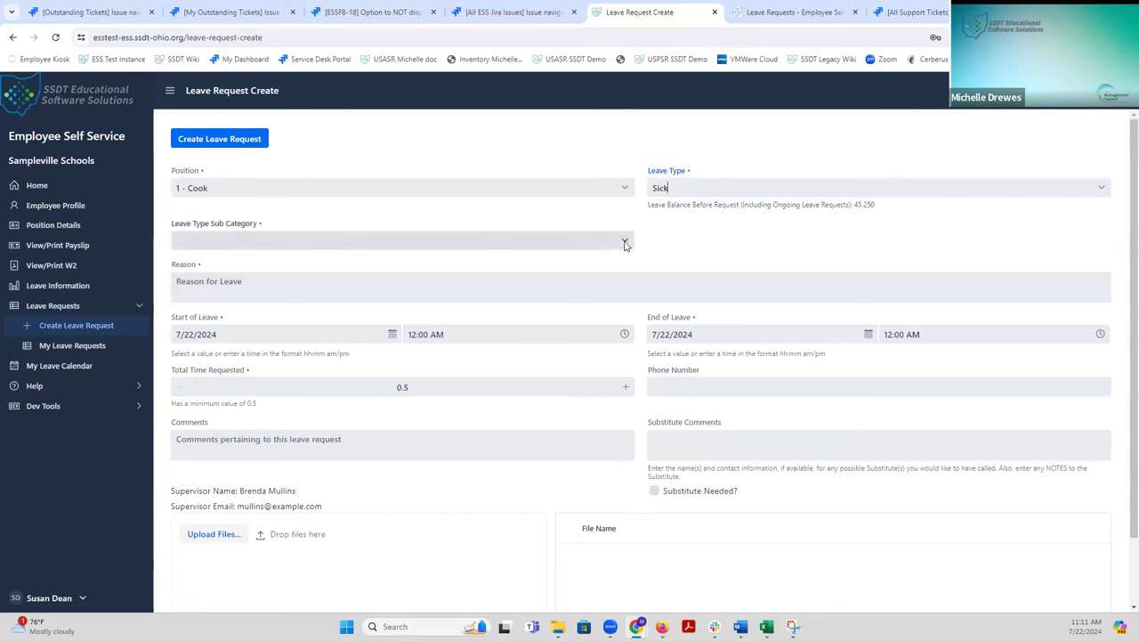
click(625, 243)
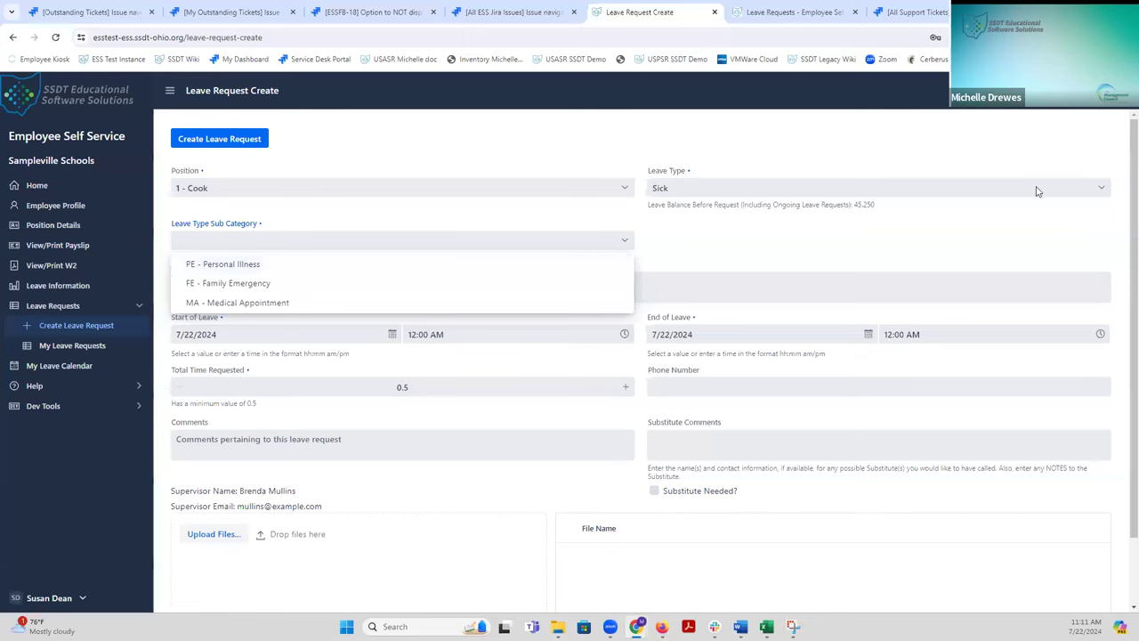
Step: Change the leave type to Professional and examine the leave expense fields of the request form
click(1101, 189)
click(1101, 188)
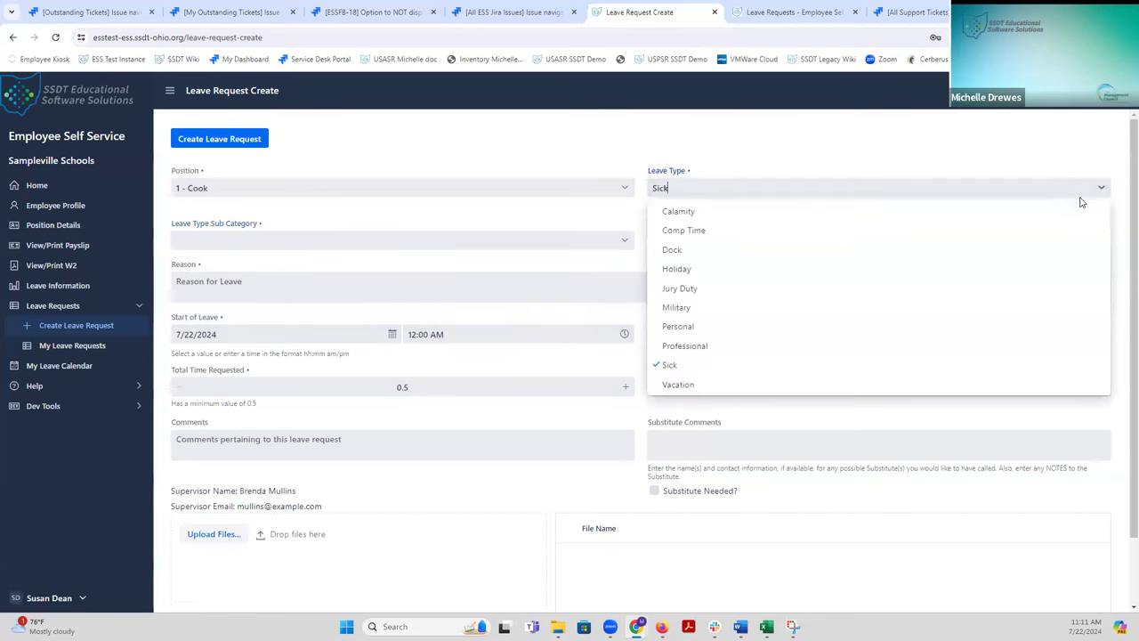
click(814, 345)
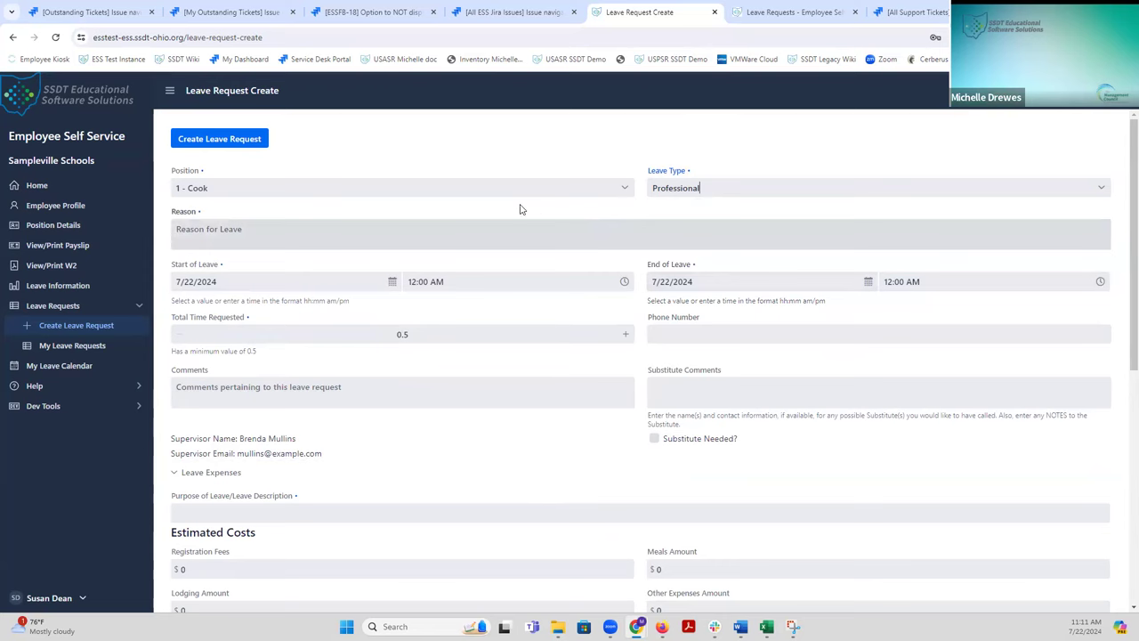
scroll(521, 209, down, 2)
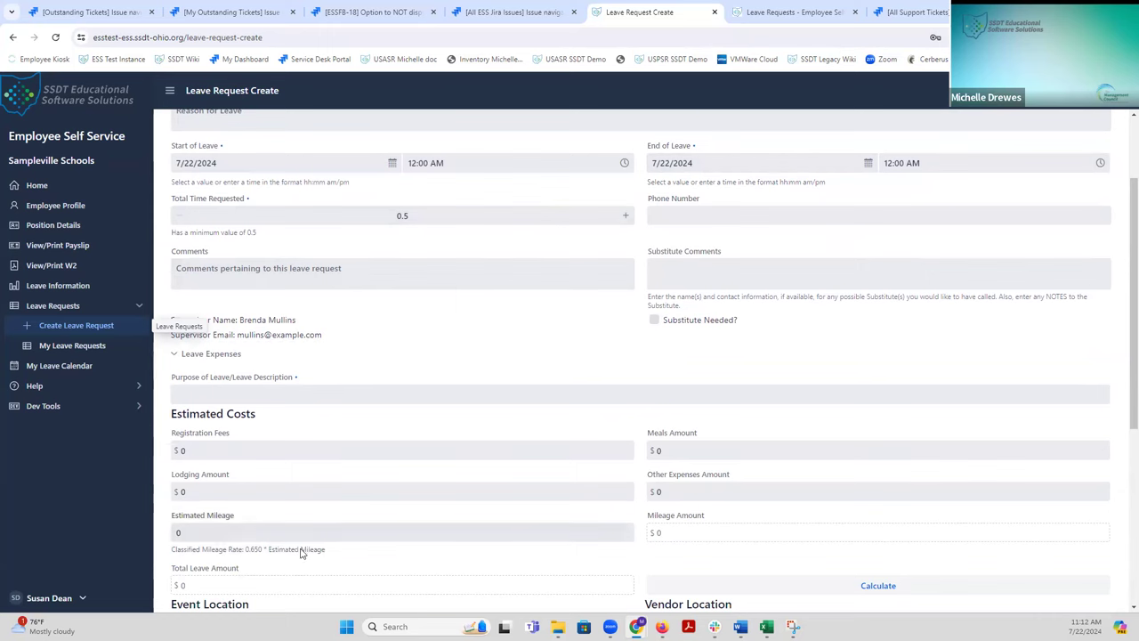
scroll(440, 402, up, 3)
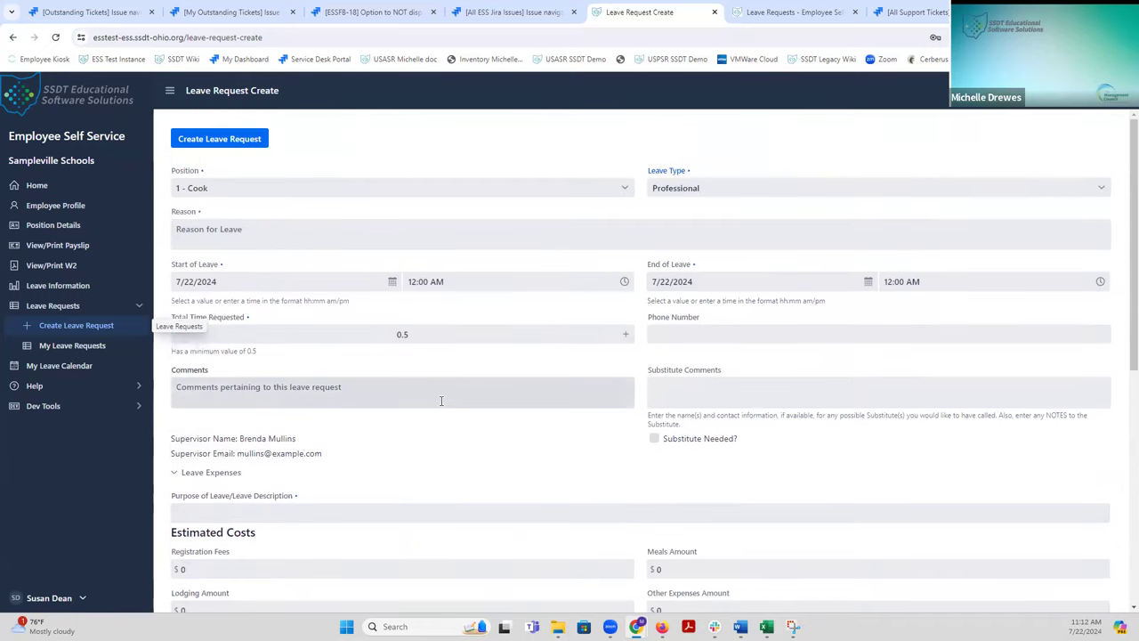
Step: Set the leave type to Sick with sub category MA - Medical Appointment, and enter Dentist as the reason
click(1101, 188)
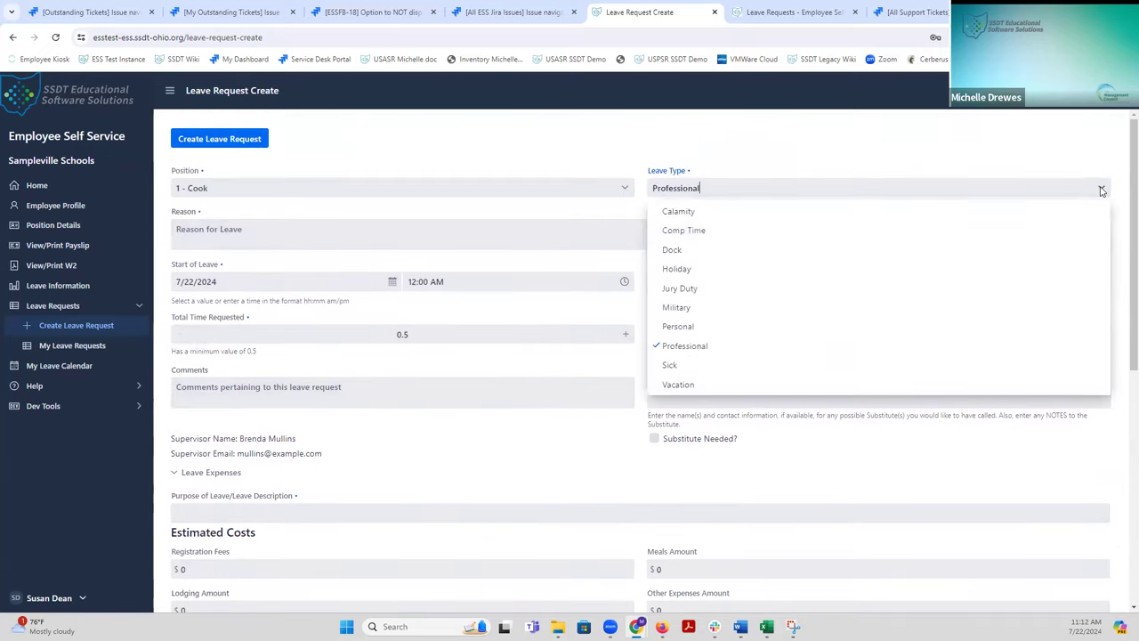
click(725, 367)
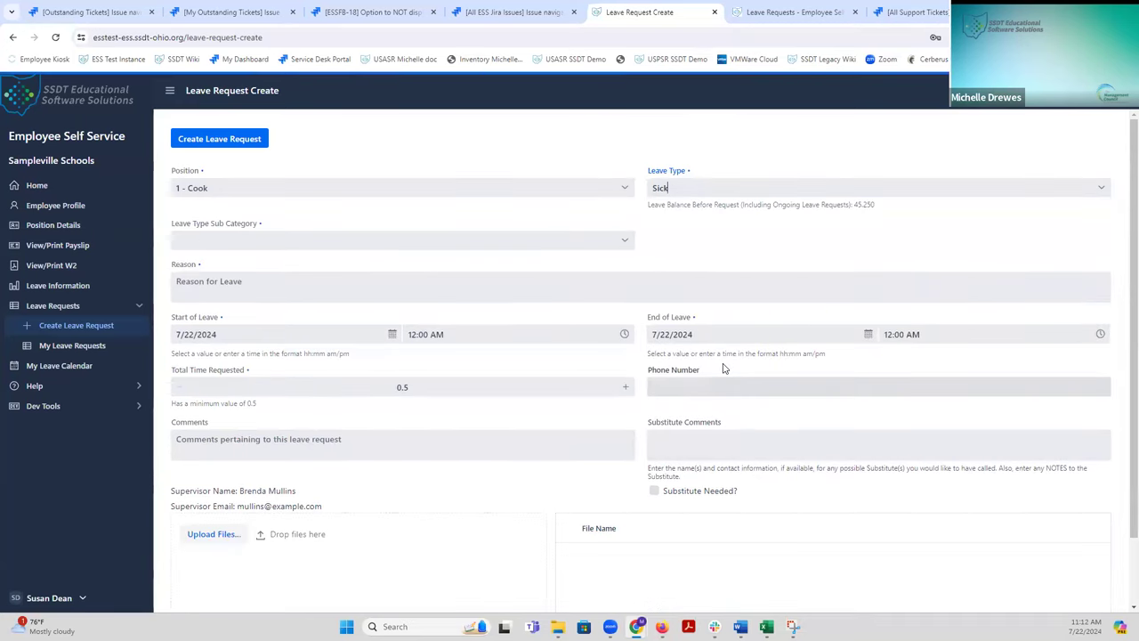
click(626, 243)
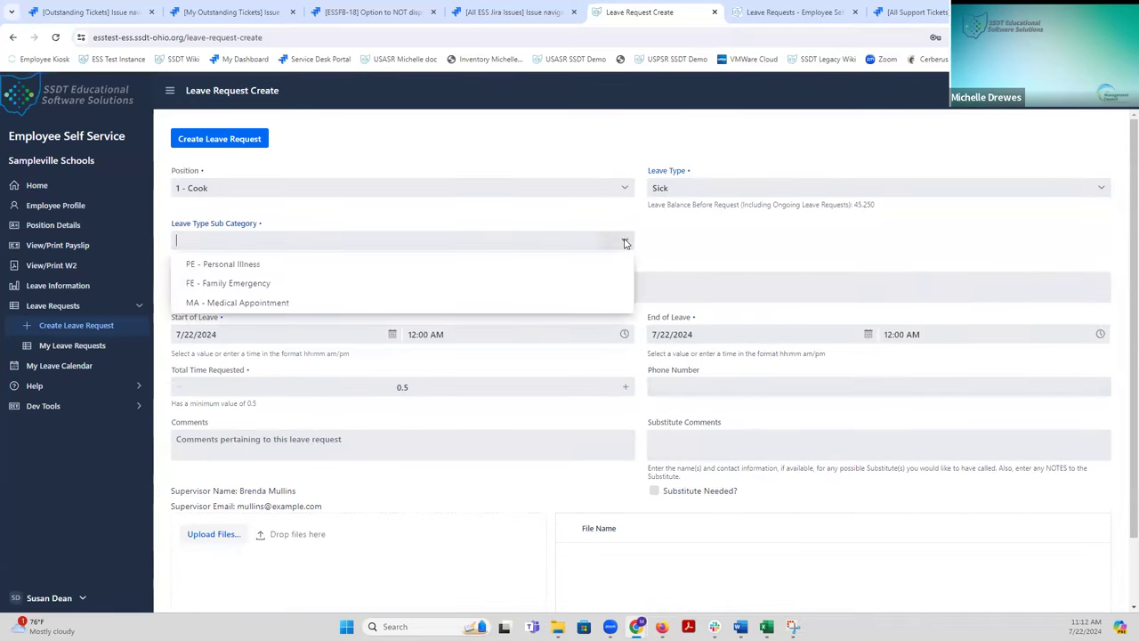
click(282, 303)
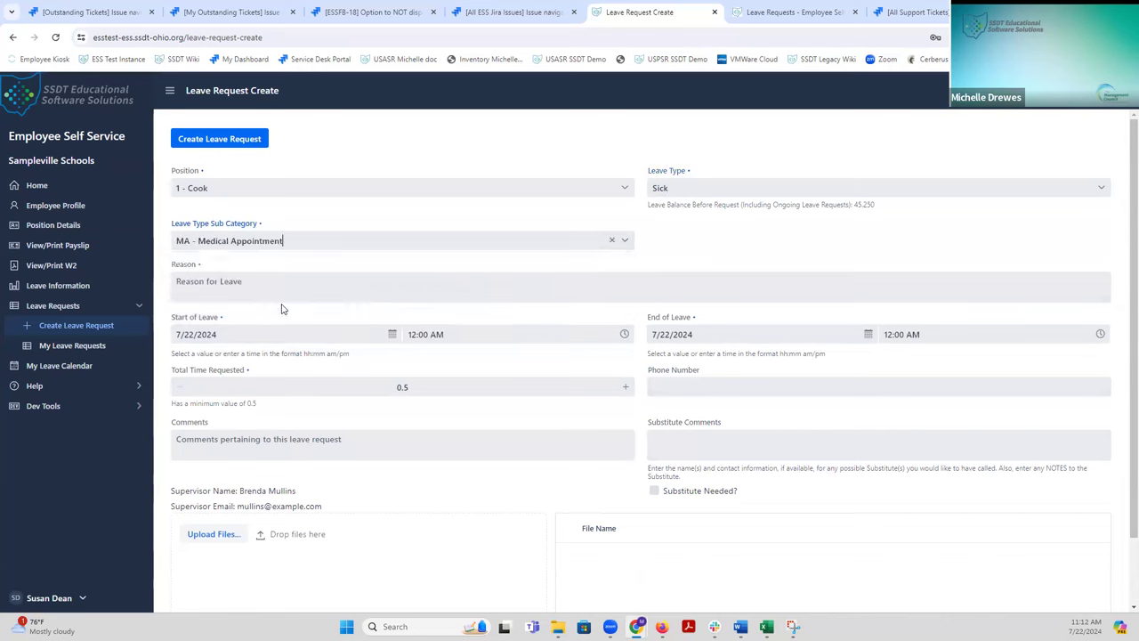
click(184, 281)
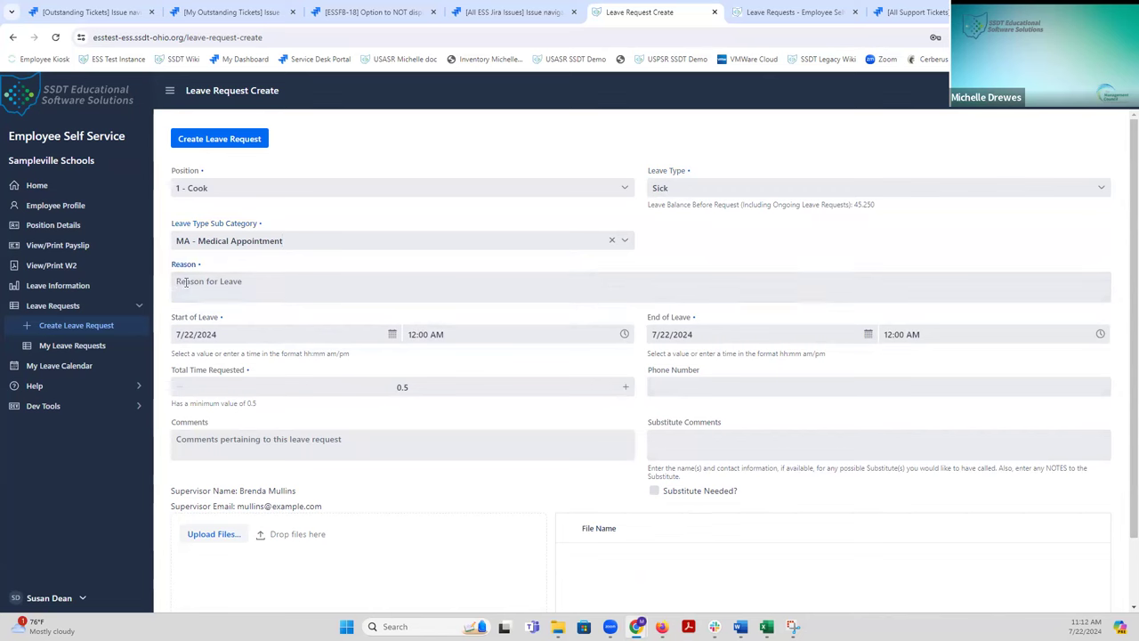
text(Dentist)
Step: Schedule the leave for 8/28/2024, starting at 8:00 AM and ending at 12:00 PM
scroll(213, 285, down, 1)
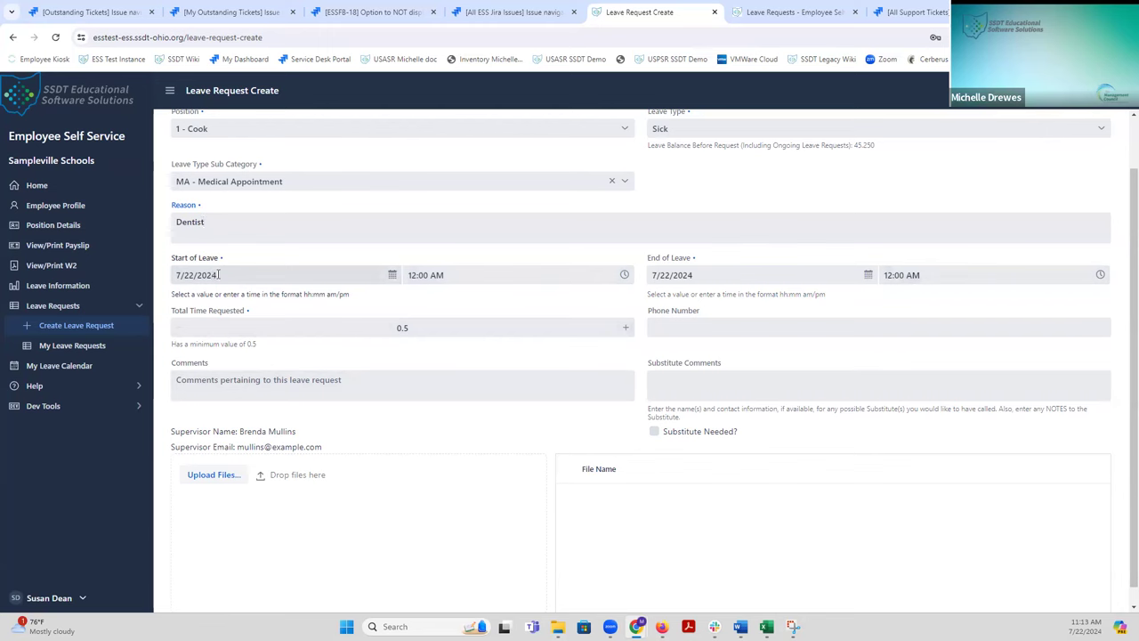
click(392, 275)
scroll(238, 411, down, 2)
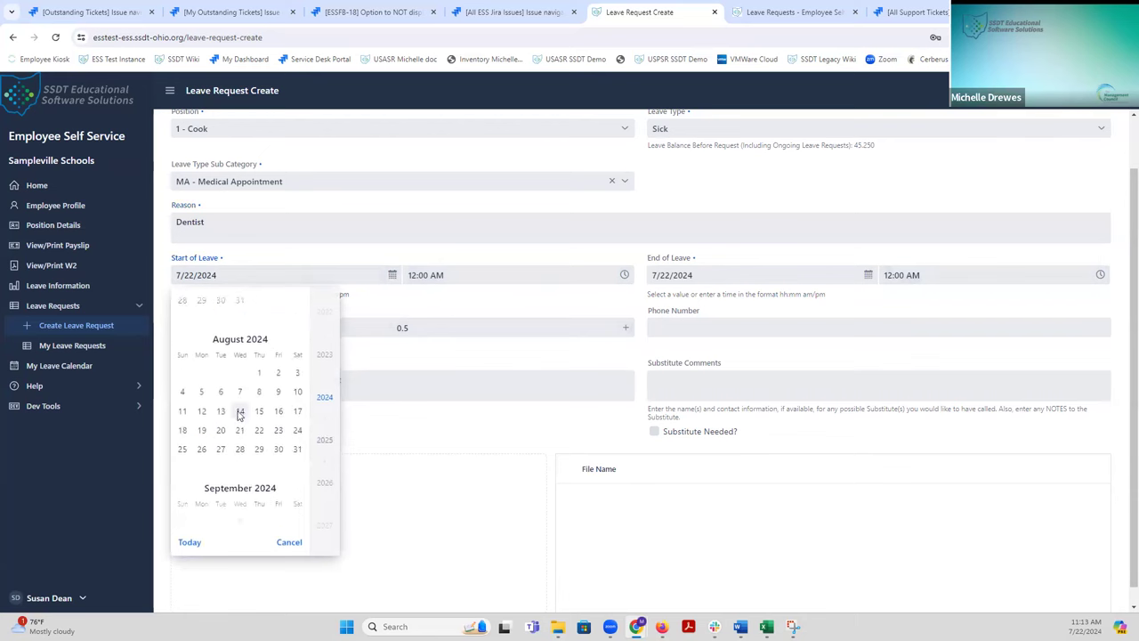
click(239, 397)
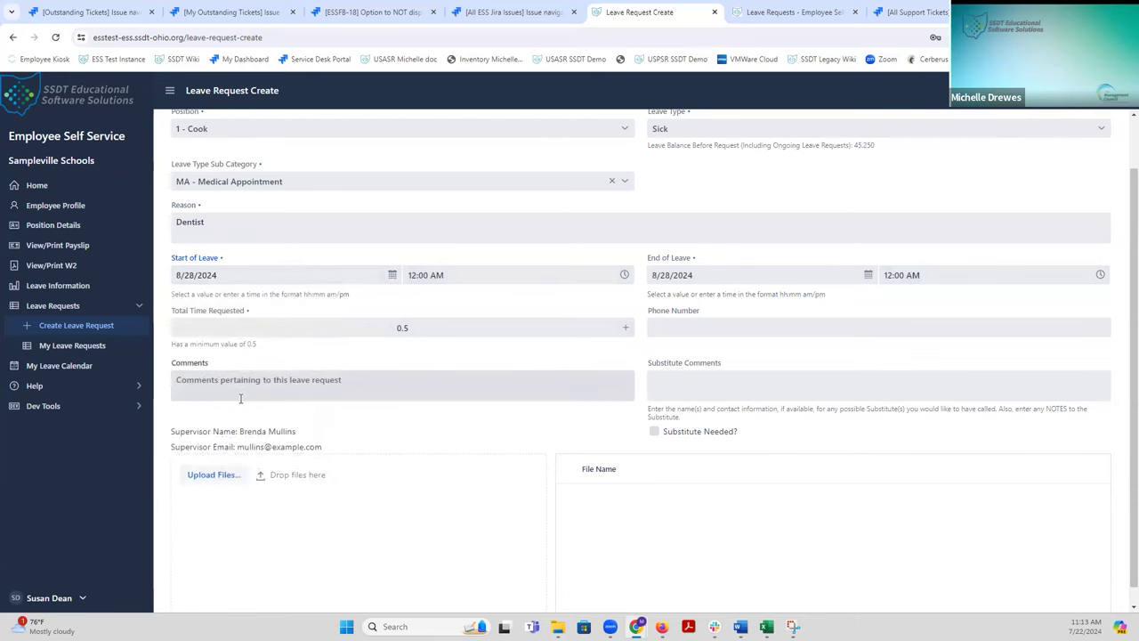
click(592, 276)
click(456, 451)
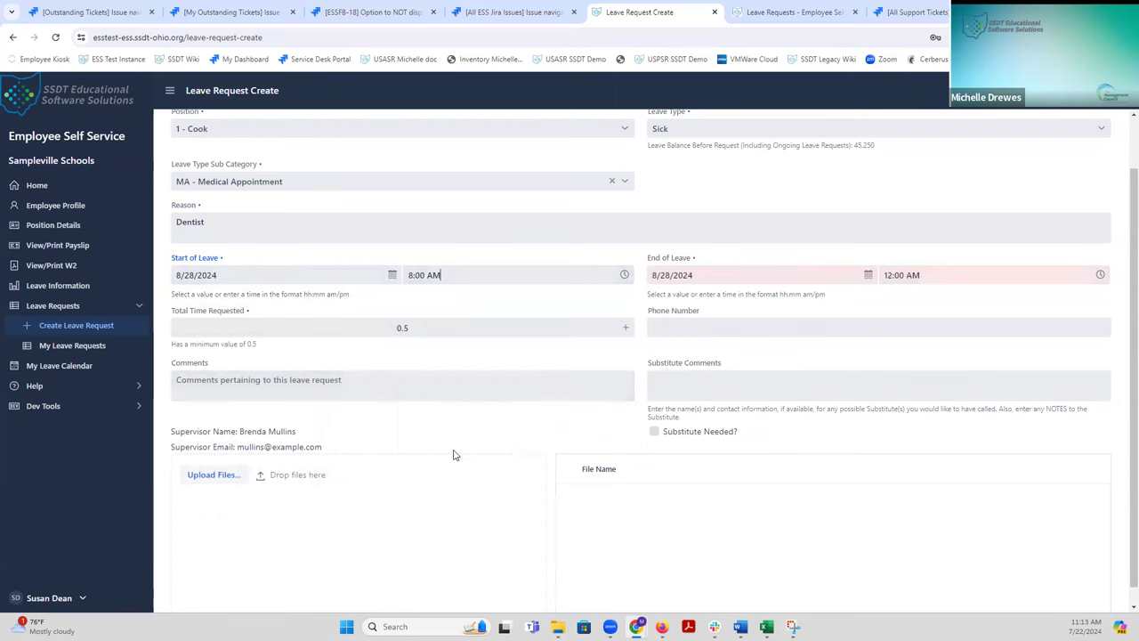
click(939, 274)
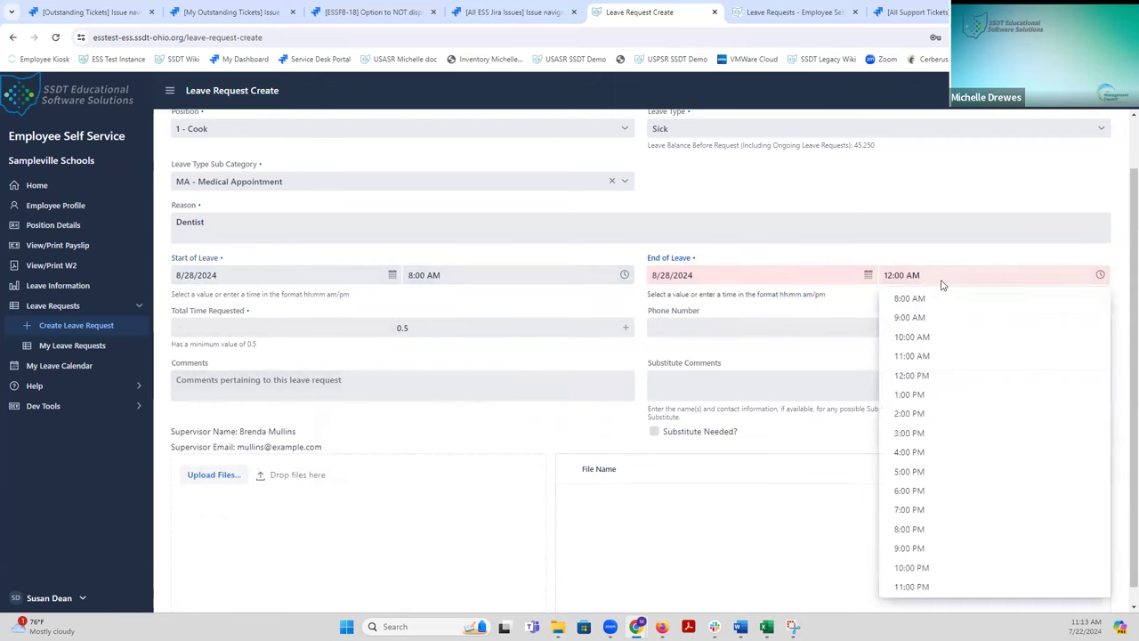
click(924, 376)
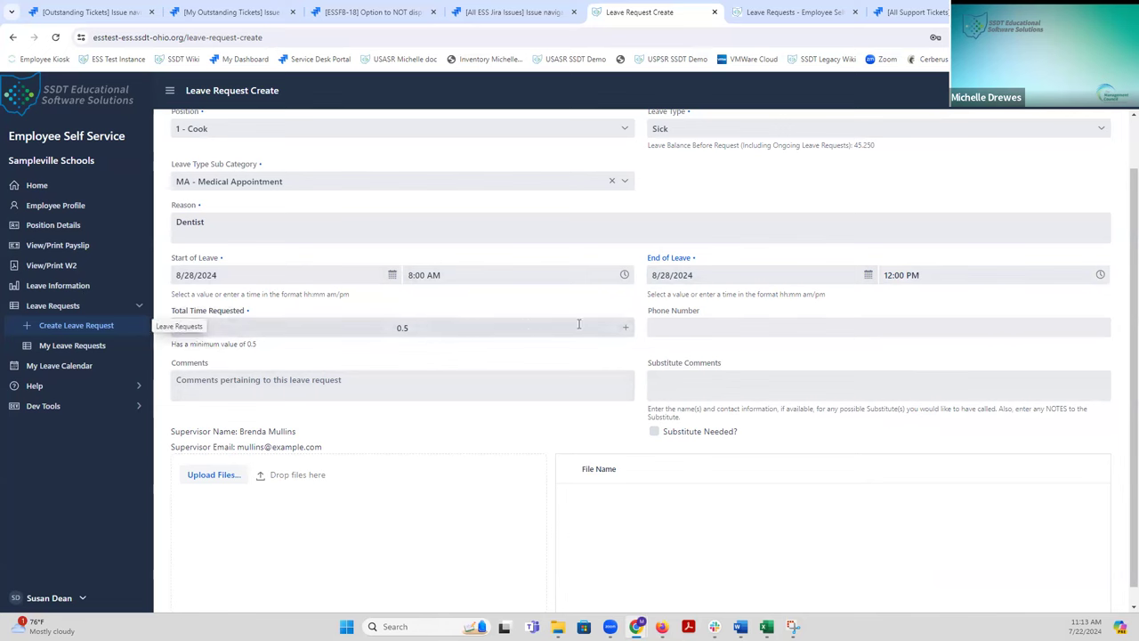
Step: Set the total time requested to 0.5 and create the dentist leave request
click(626, 327)
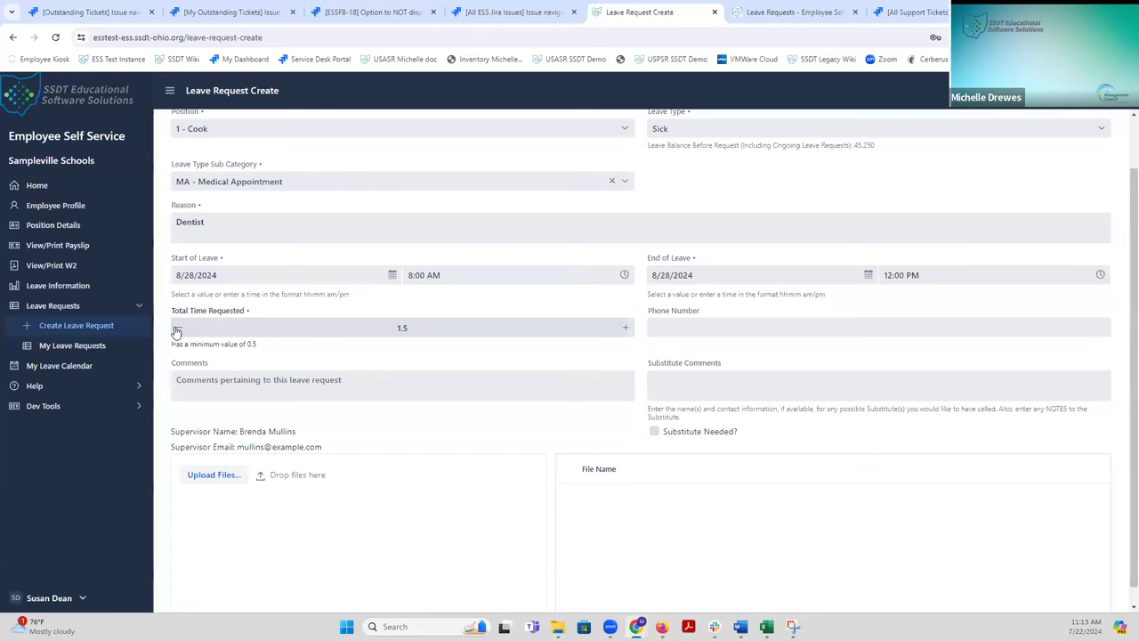
click(179, 329)
click(179, 330)
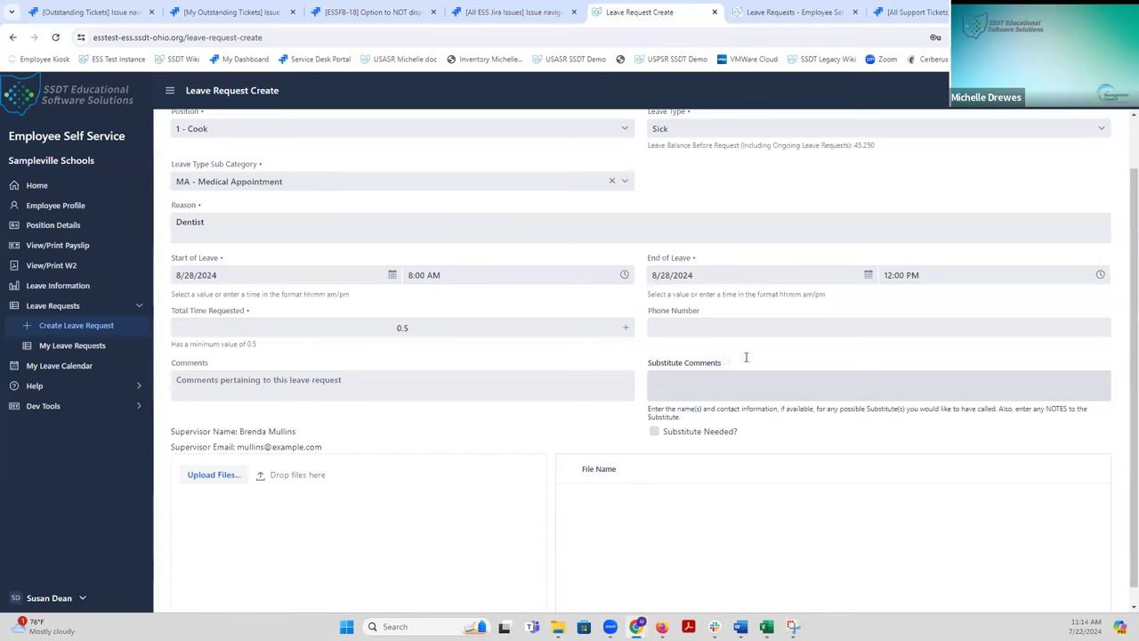
scroll(355, 324, down, 1)
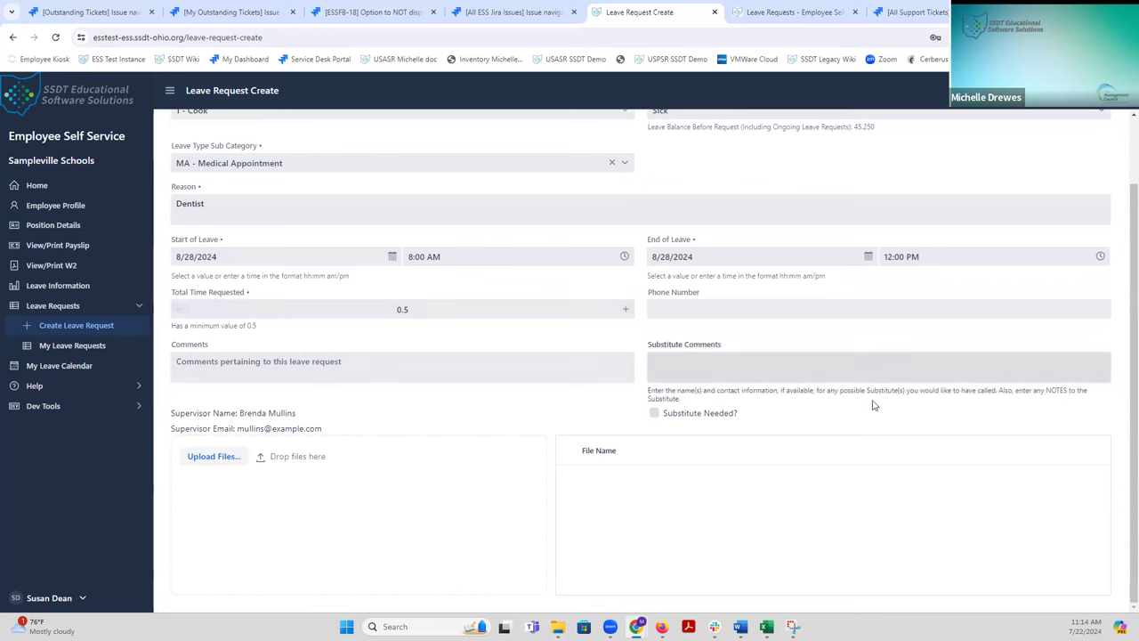
scroll(893, 432, up, 2)
scroll(895, 433, down, 2)
scroll(894, 434, up, 2)
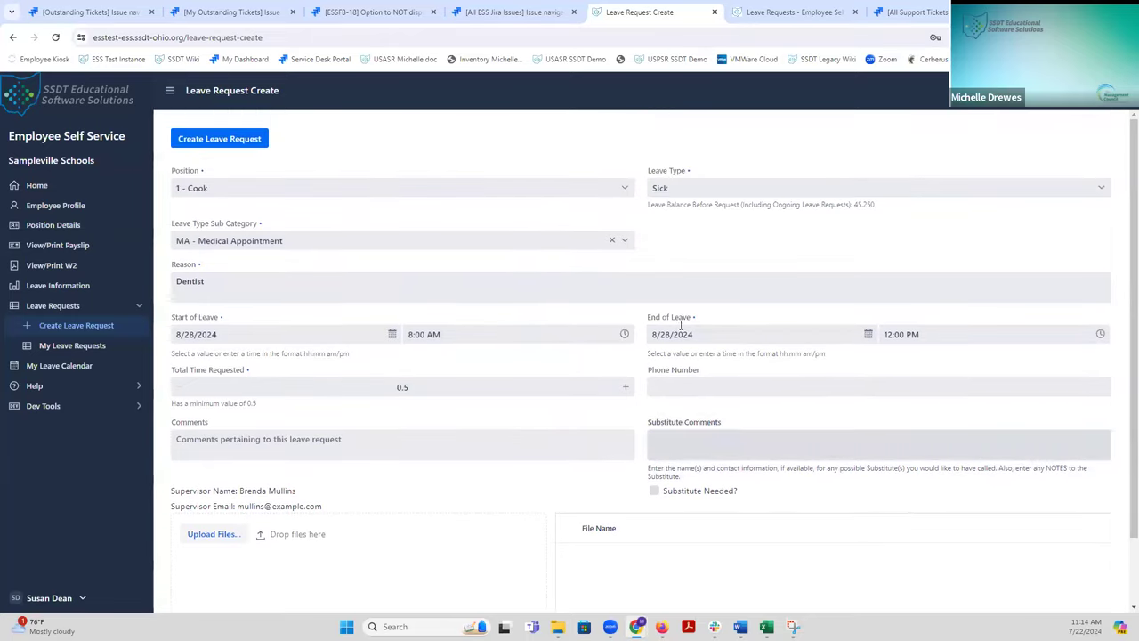
click(245, 140)
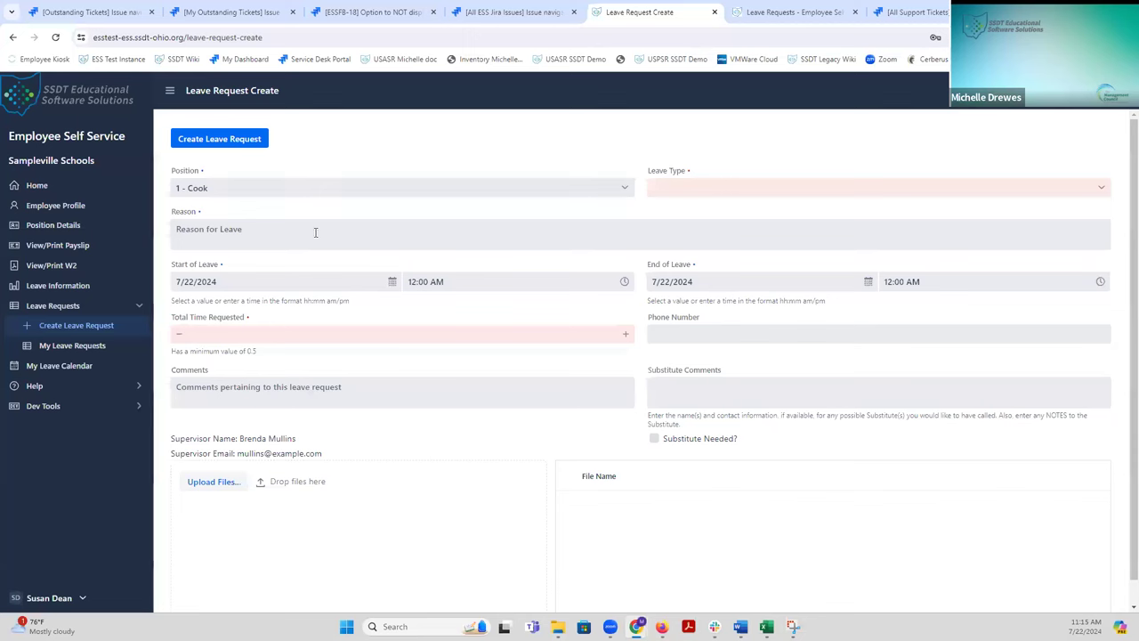
Step: Schedule a new leave request from 9/3/2024 at 8:00 AM to 9/5/2024 at 4:00 PM
click(291, 279)
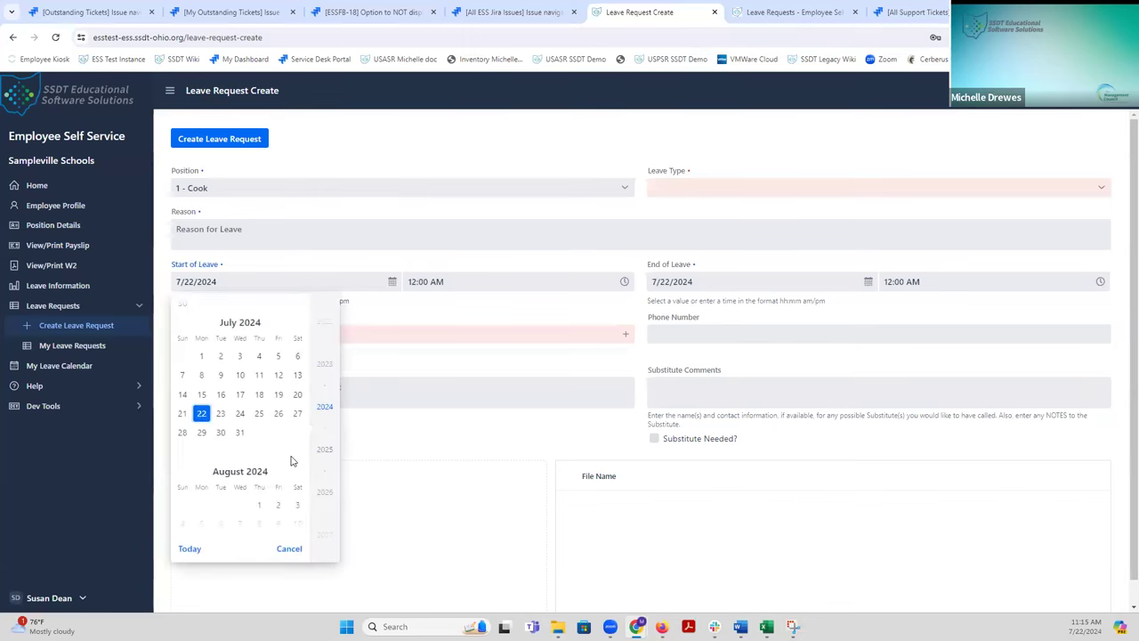
scroll(281, 456, down, 3)
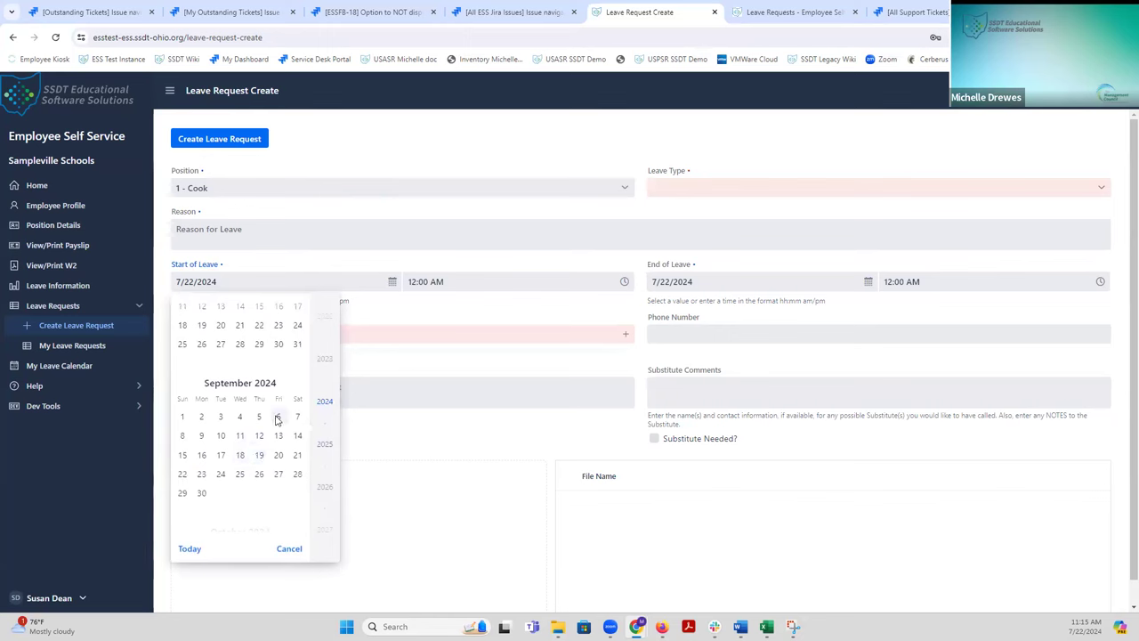
click(218, 418)
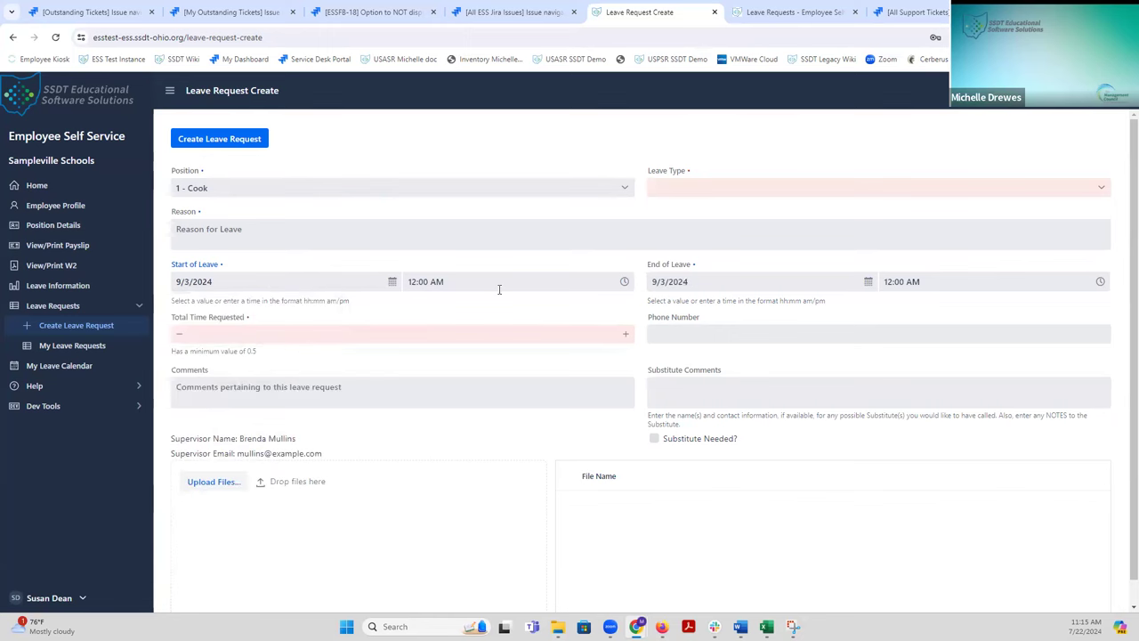
click(791, 281)
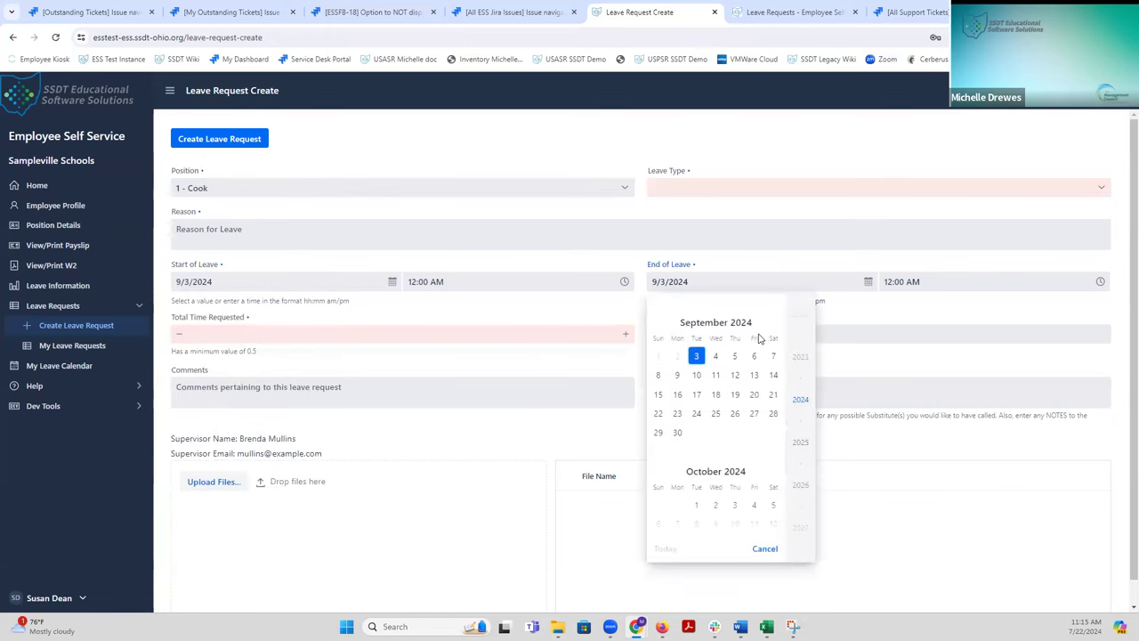
click(734, 356)
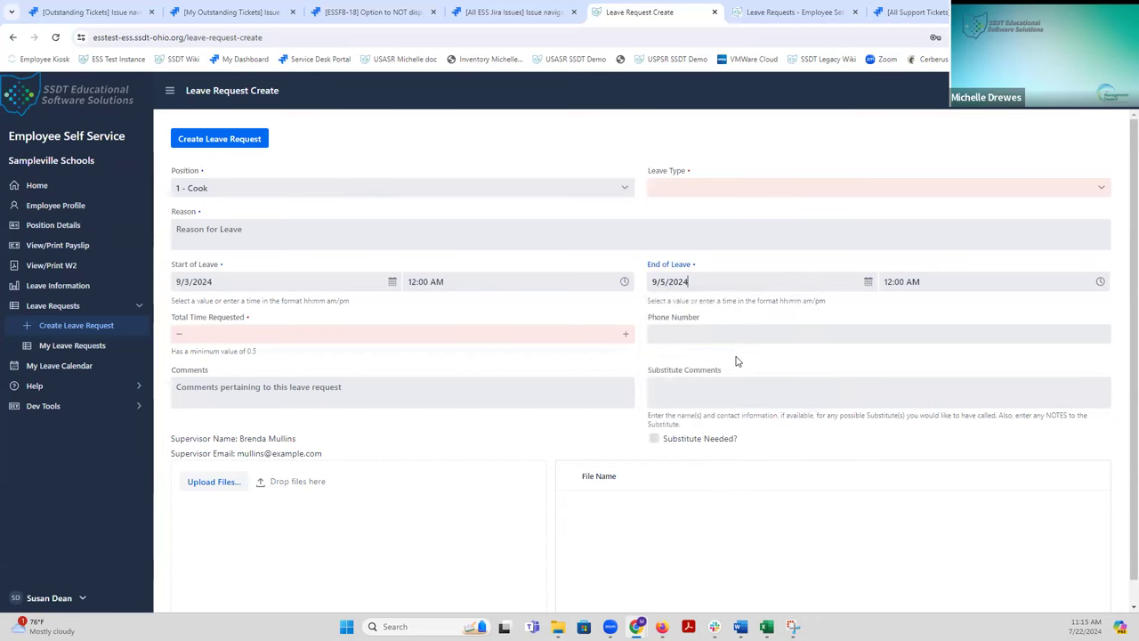
click(541, 282)
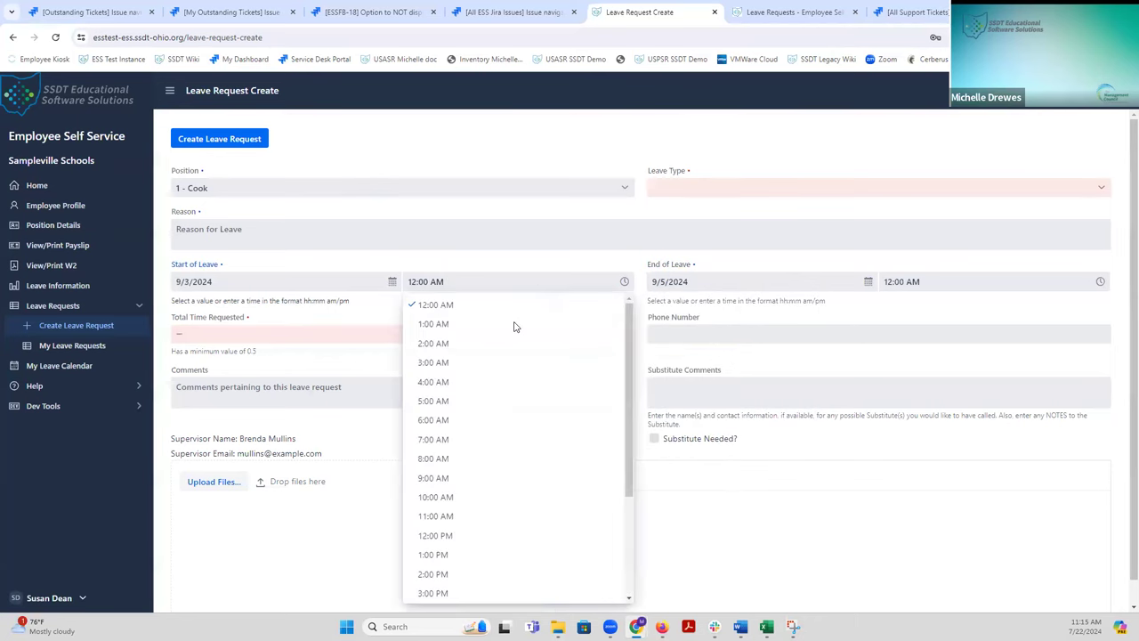
click(476, 459)
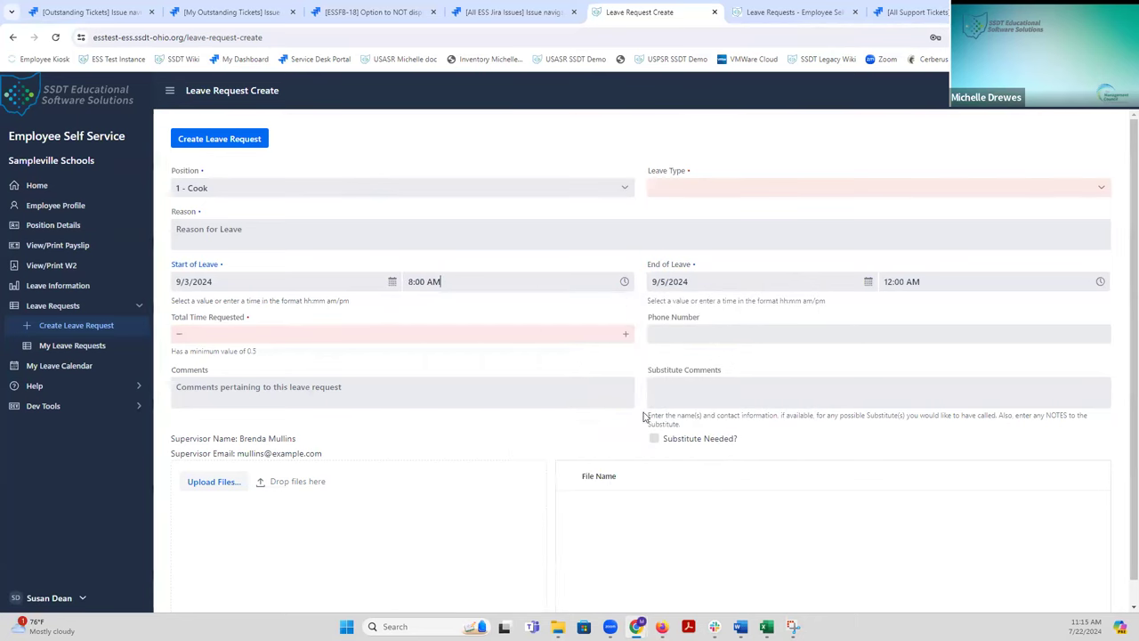
click(991, 281)
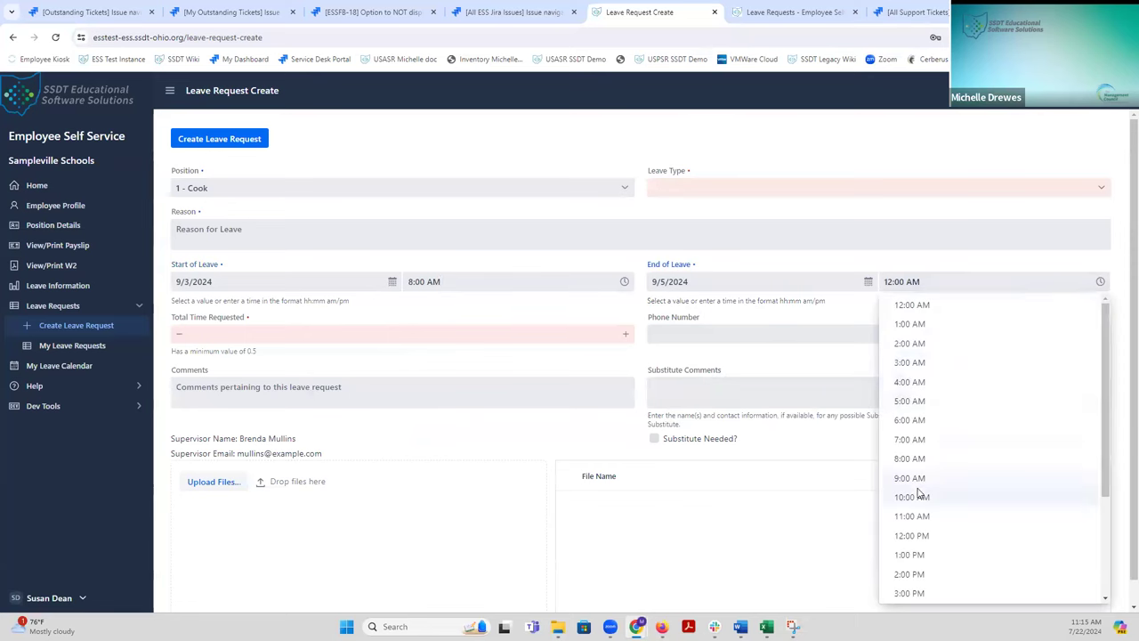
scroll(923, 574, down, 1)
click(909, 553)
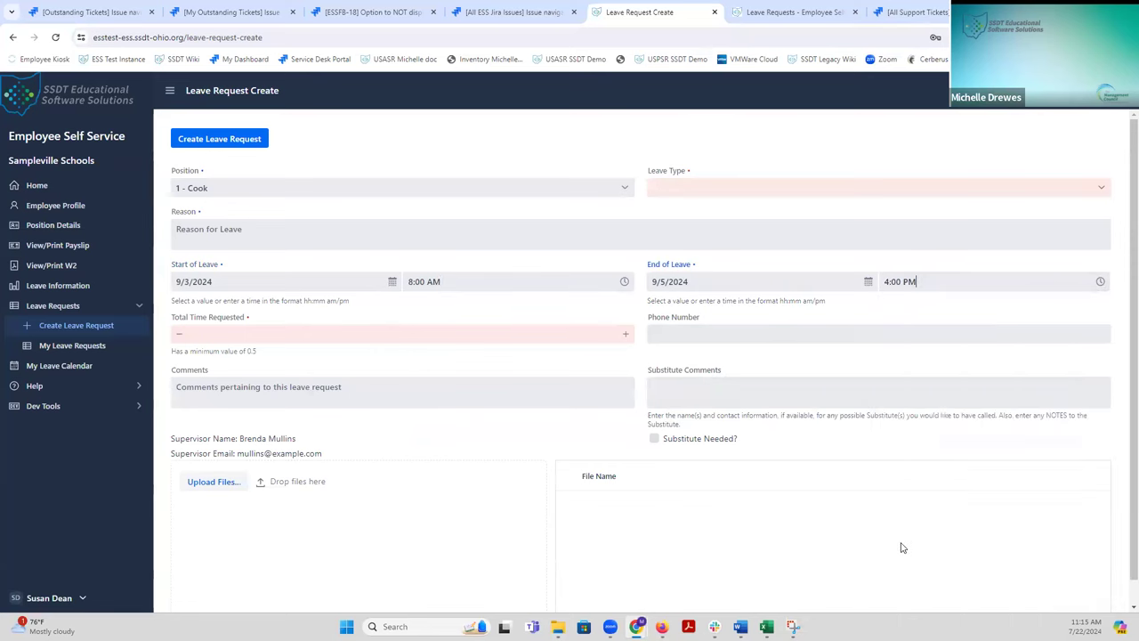
Step: Set the total time requested for the multi-day leave to 3
click(626, 338)
click(626, 338)
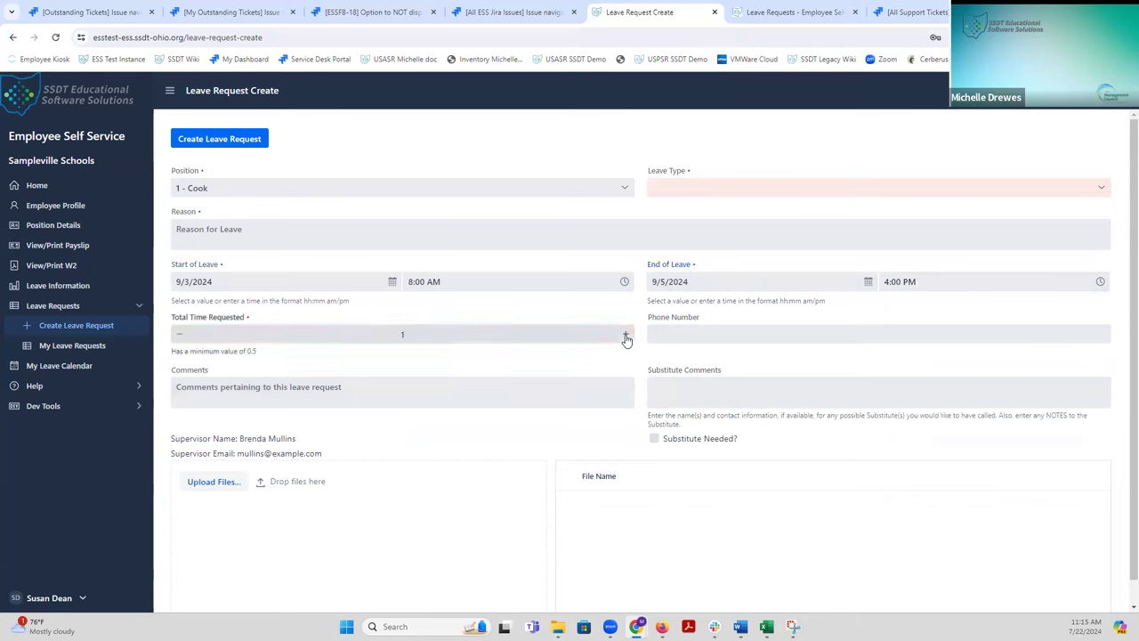
click(625, 338)
click(625, 338)
click(625, 338)
click(625, 338)
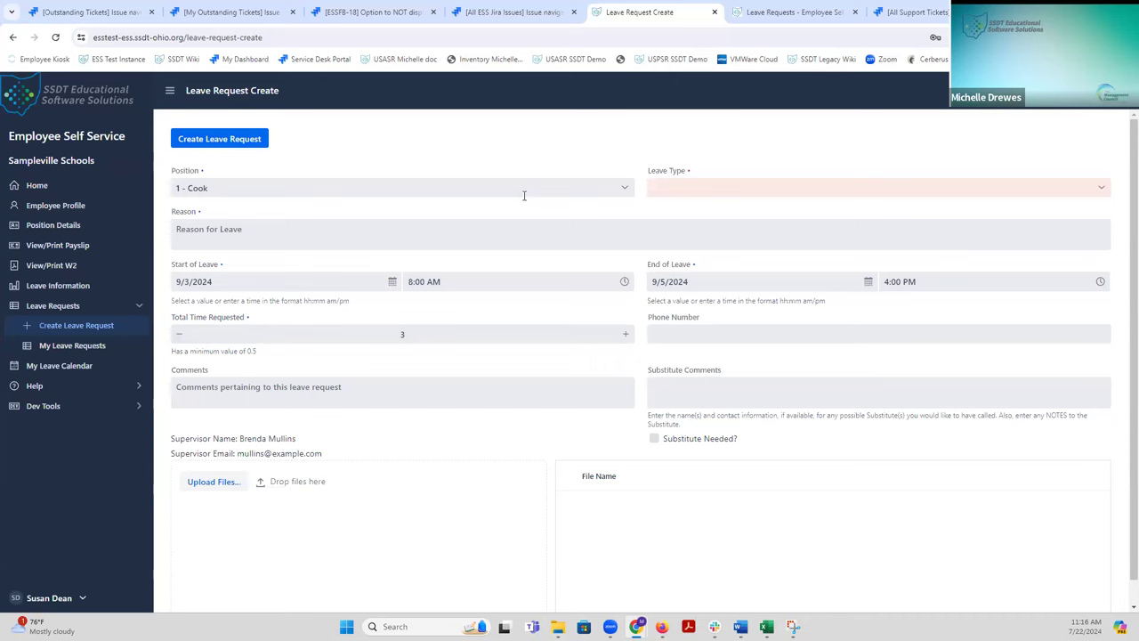
Step: Set the multi-day request's leave type to Sick with sub category PE - Personal Illness
click(708, 189)
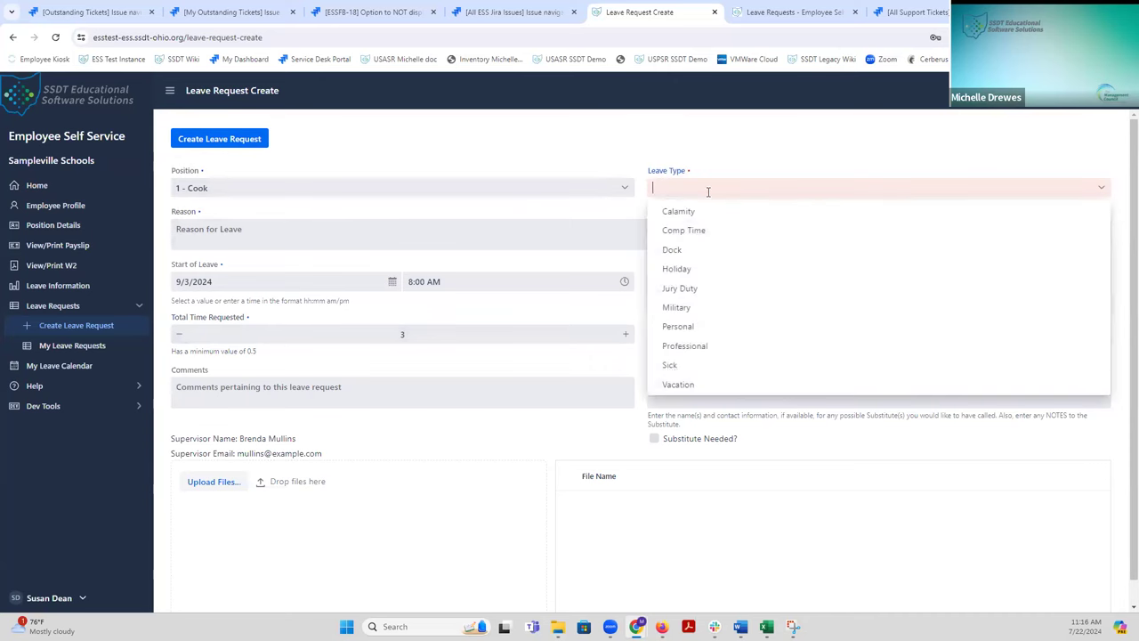
click(681, 366)
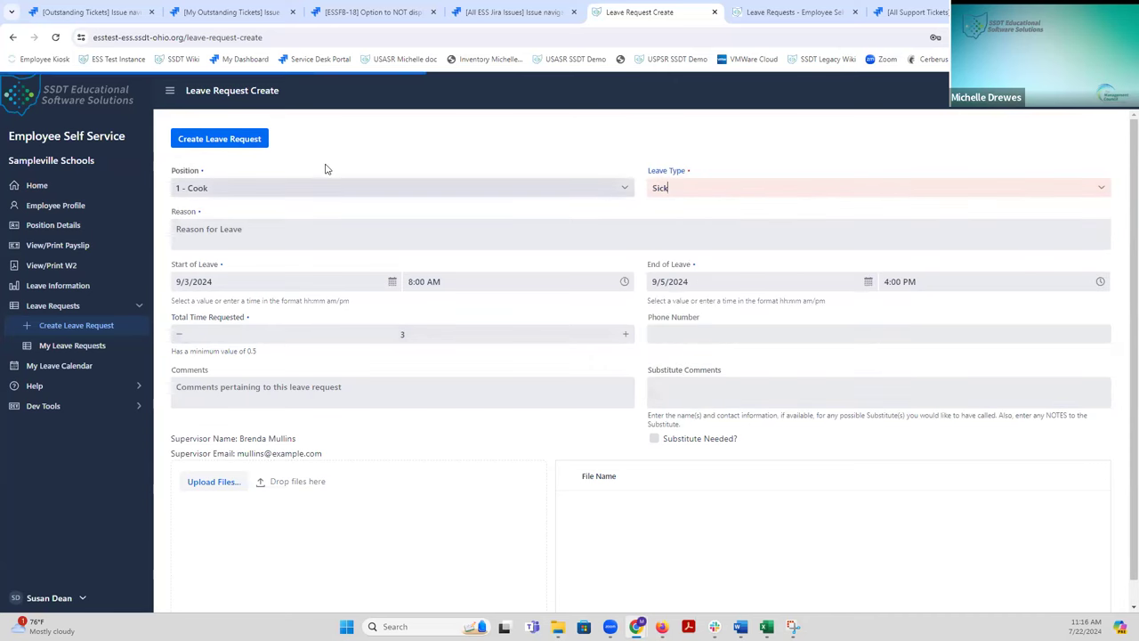
click(245, 239)
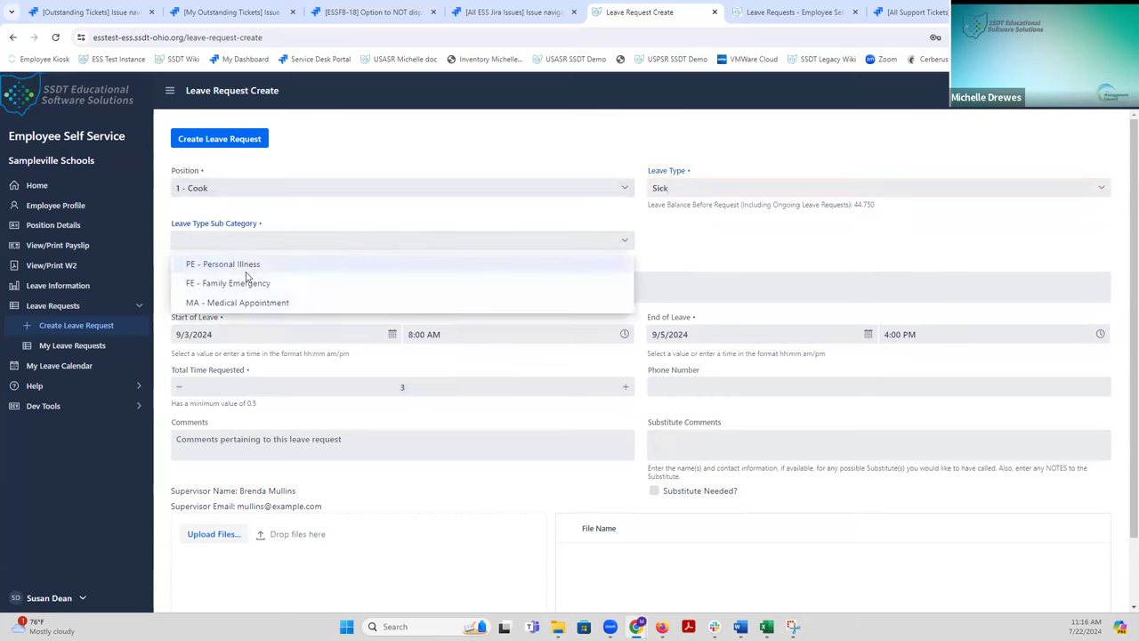
click(252, 264)
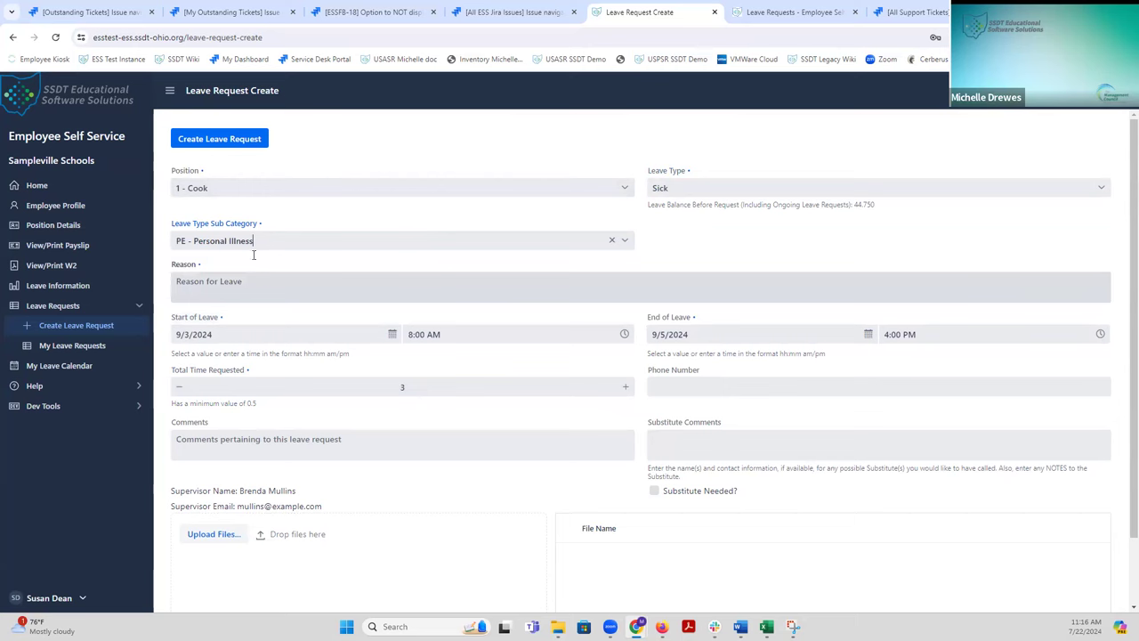
Step: Enter illness as the reason, and bring up the request's daily absence breakdown for review without accepting it
click(238, 140)
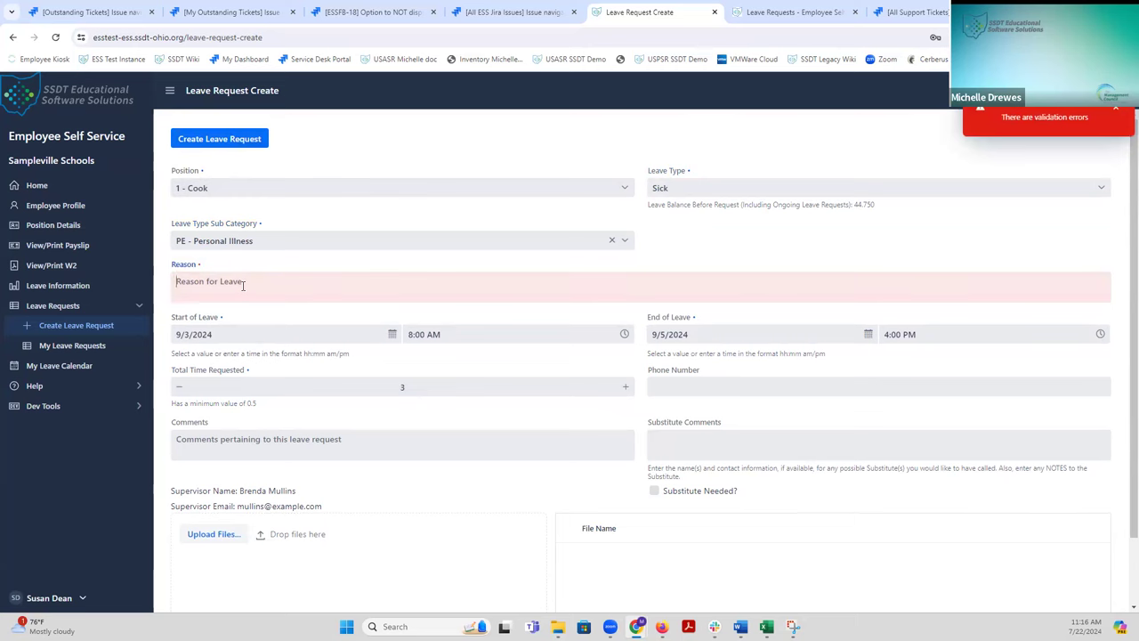
text(illness)
click(240, 138)
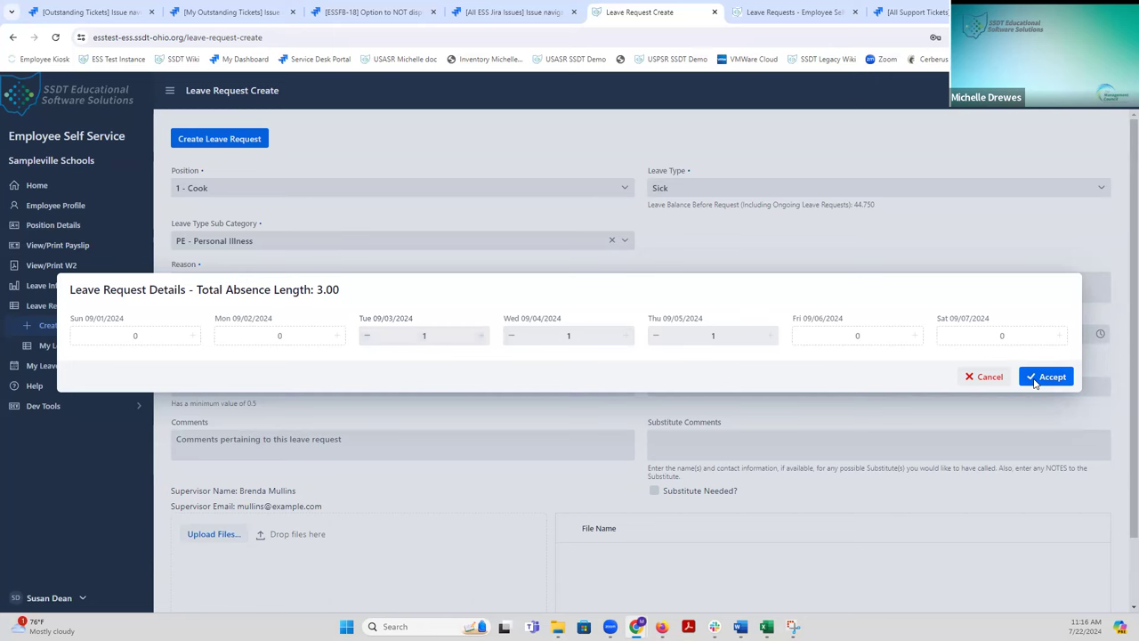
click(984, 376)
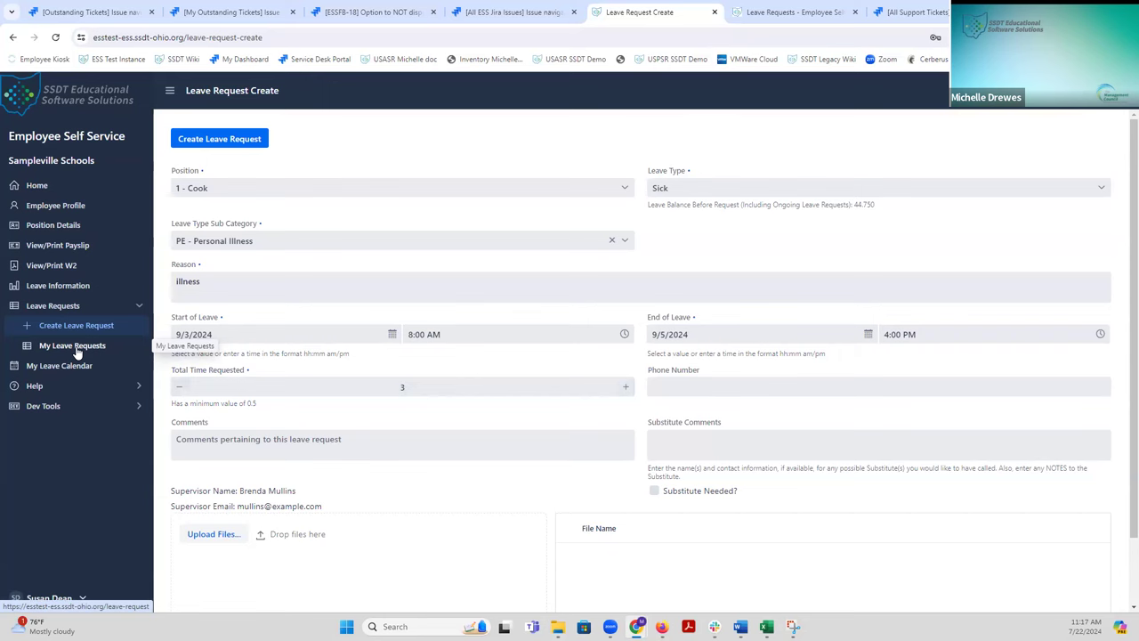
Step: View the vacation request in My Leave Requests, examining its details, daily details and approval trail
click(77, 353)
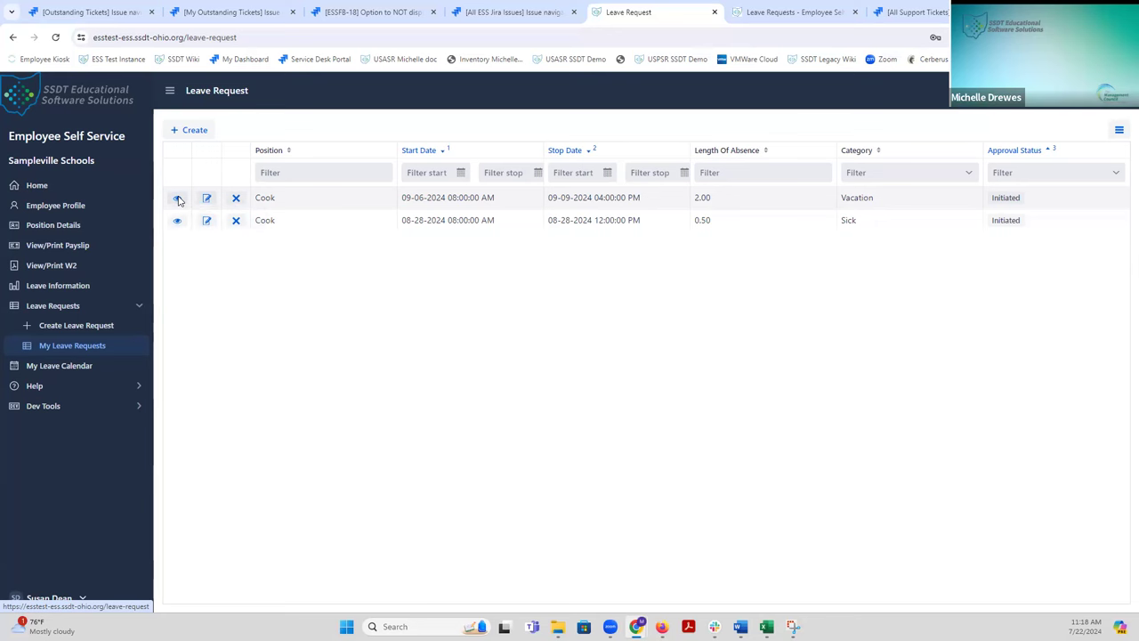
click(178, 199)
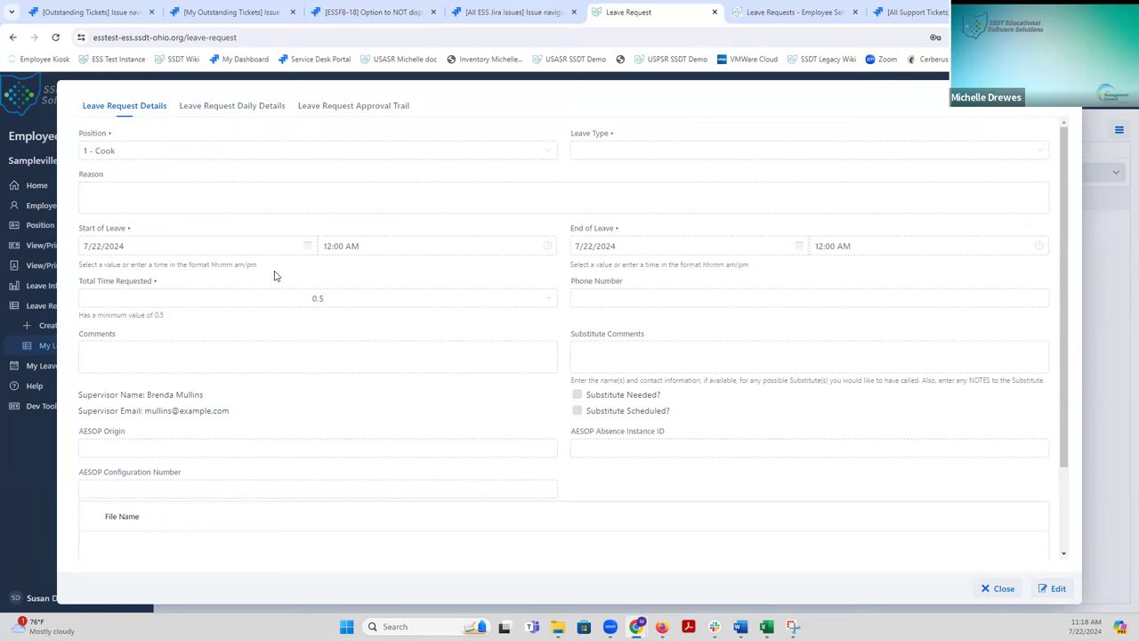
click(240, 107)
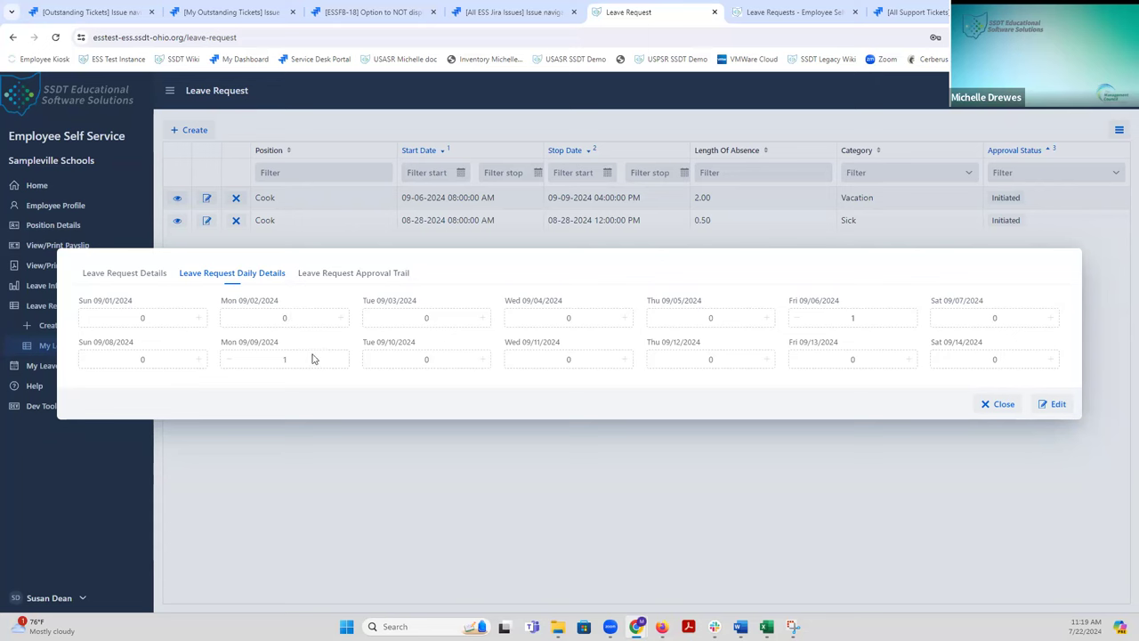
click(352, 276)
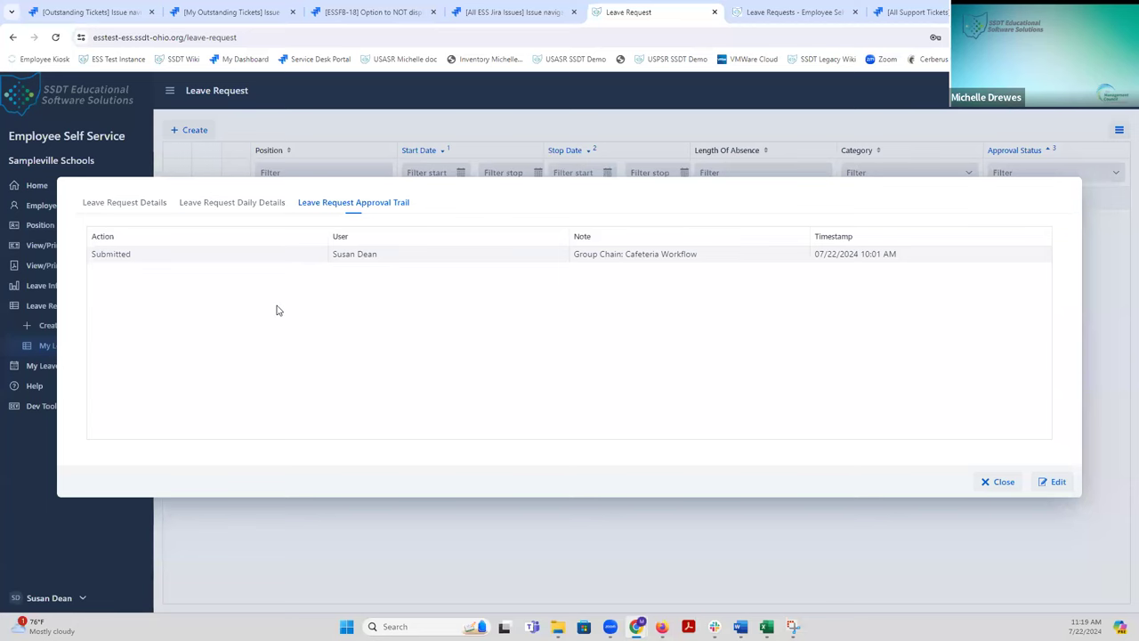
click(1002, 484)
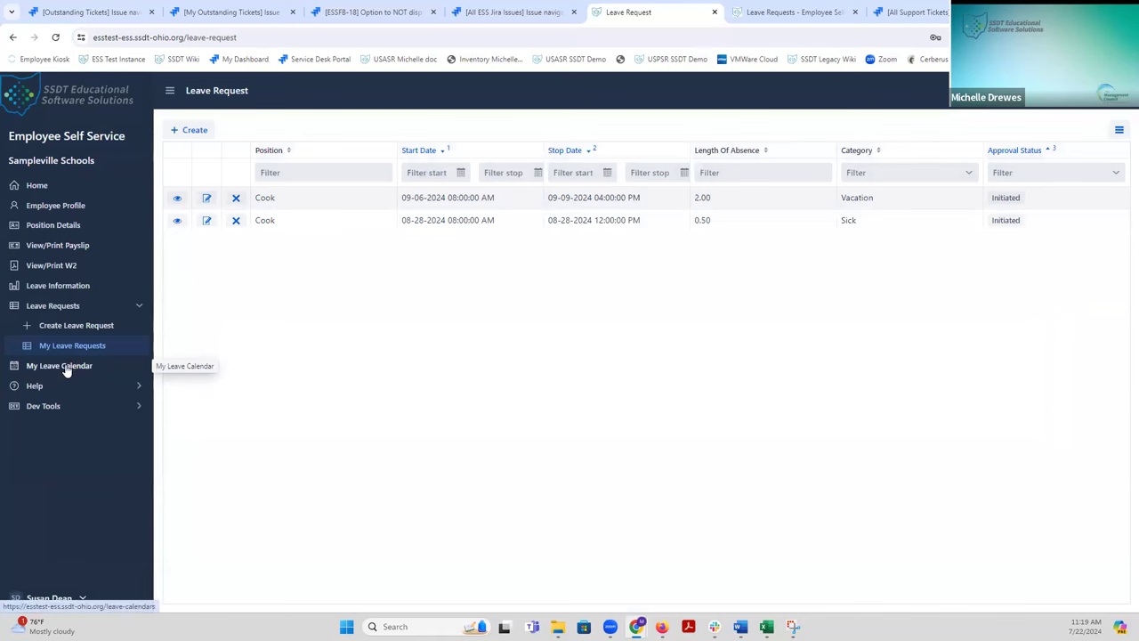
Step: Look at the leave calendar's filter options without applying any, and show the leave scheduled for August 2024
click(69, 365)
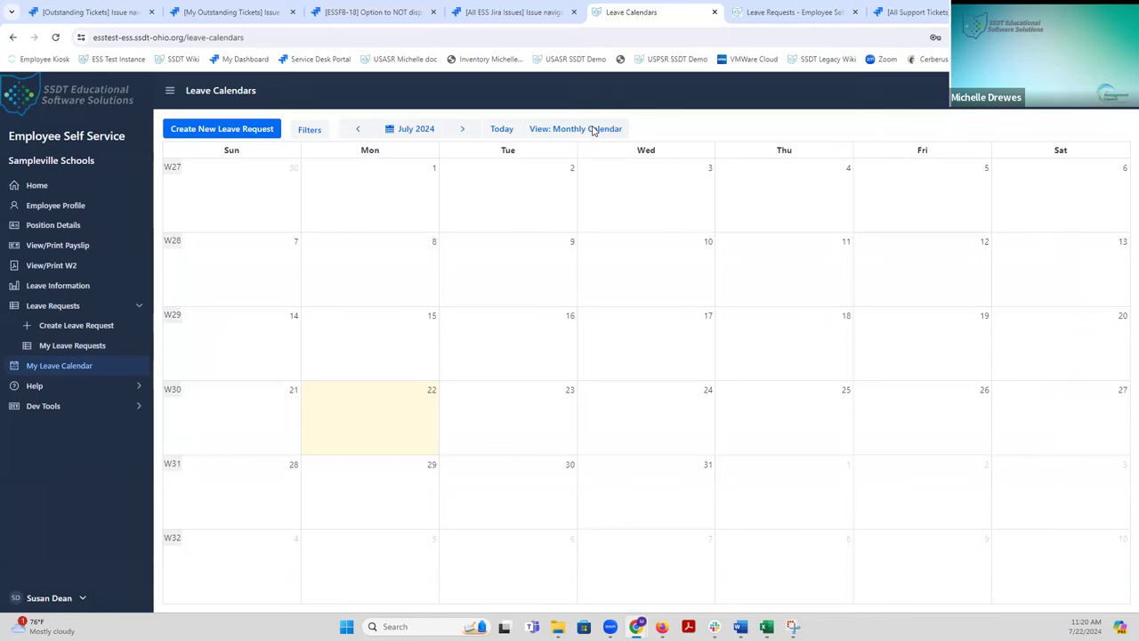
click(310, 130)
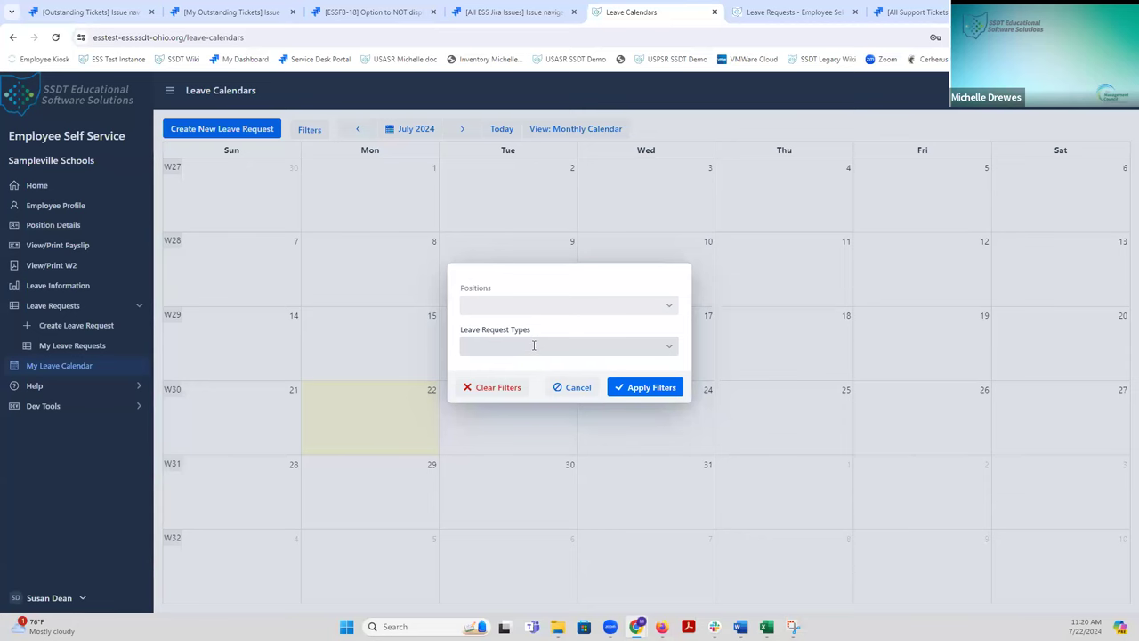
click(572, 388)
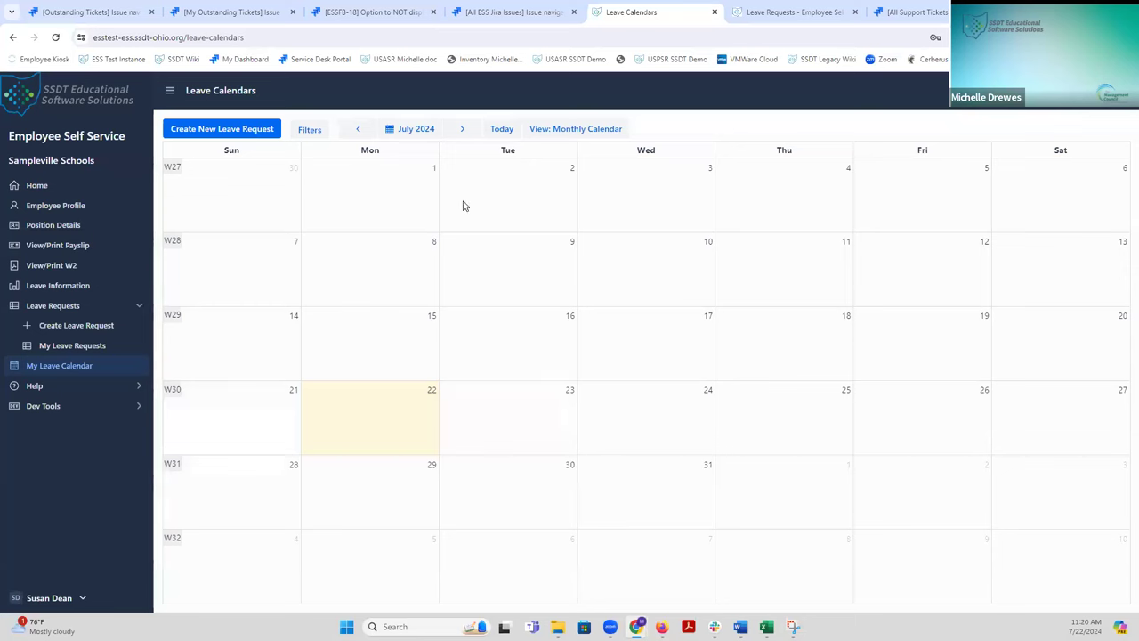
click(463, 129)
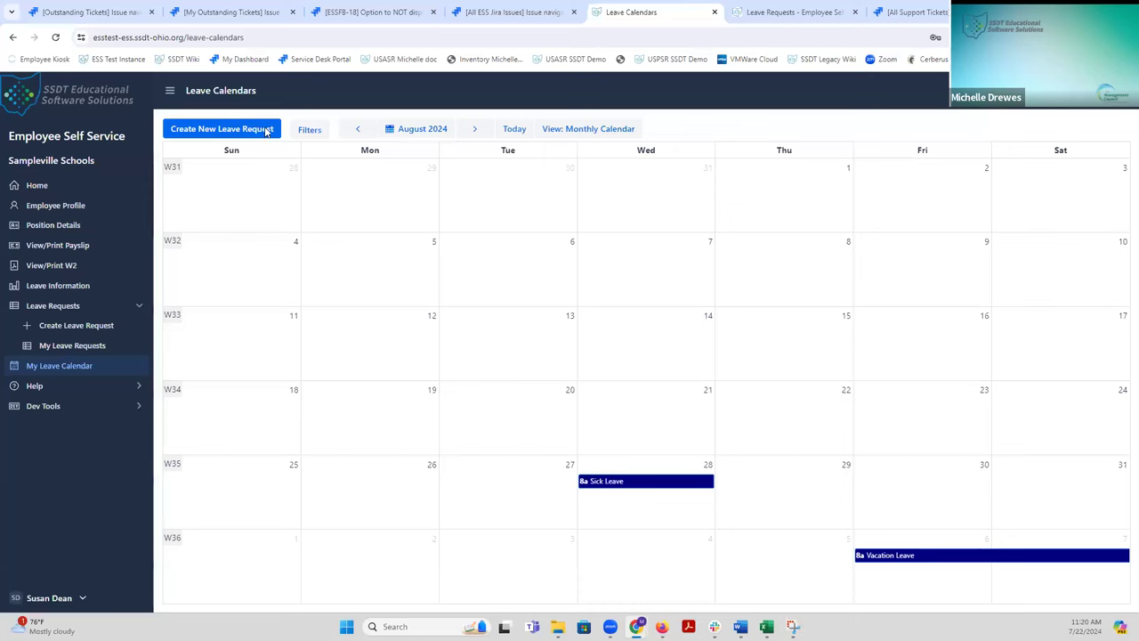
Step: Show the Employee Self Service documentation page from the help section
click(98, 386)
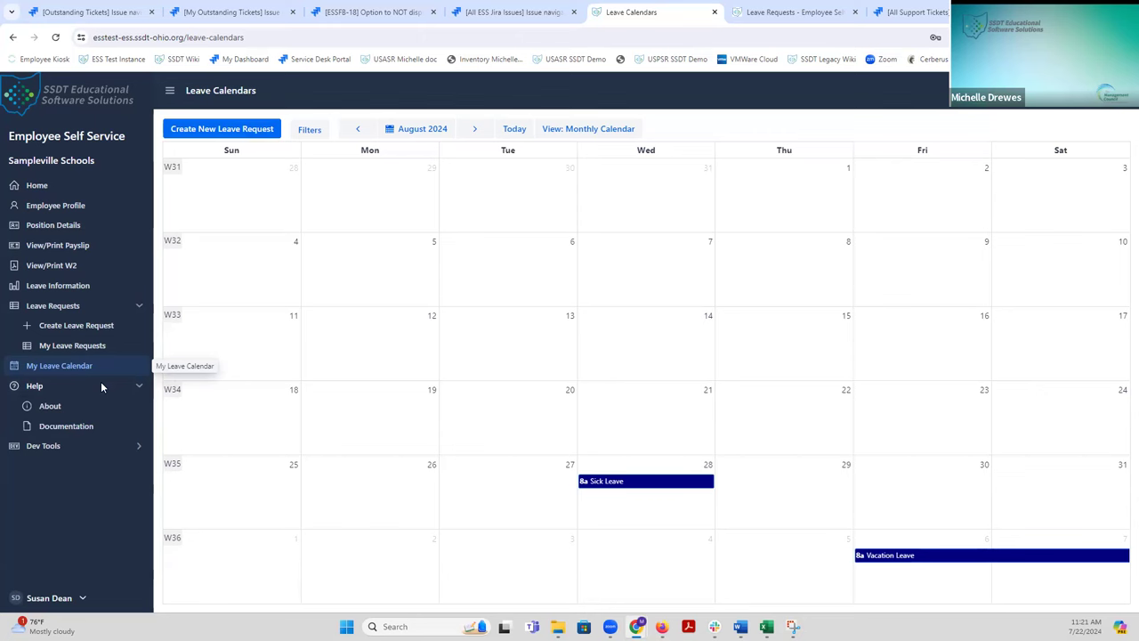
click(88, 431)
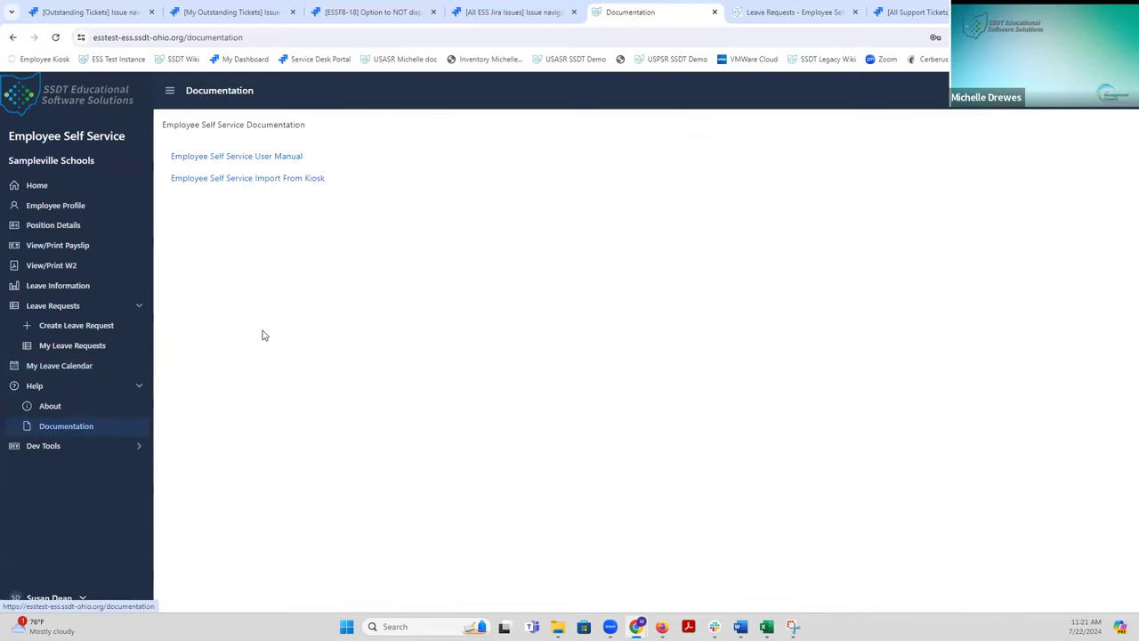